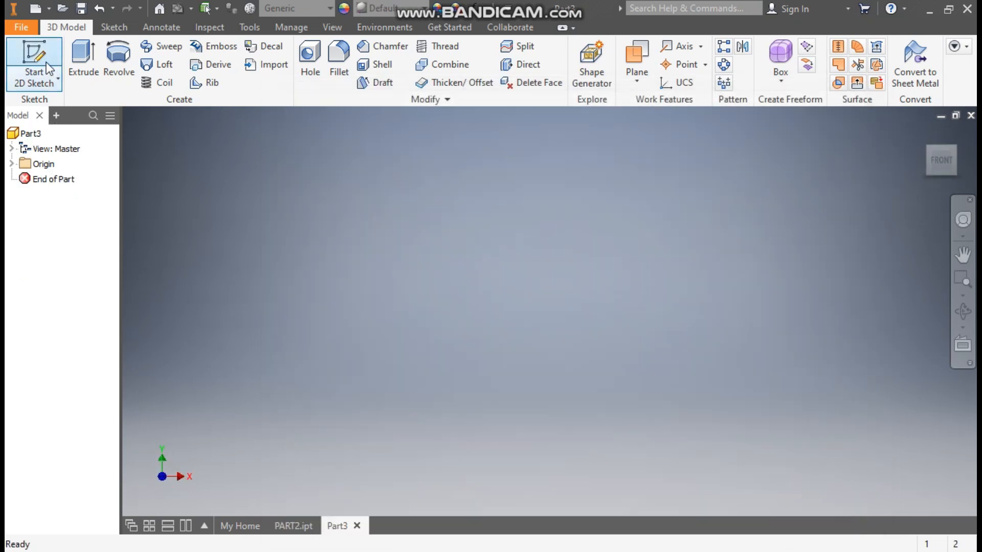
Step: Start a 2D sketch on the XZ plane and rotate the view 90 degrees
click(37, 57)
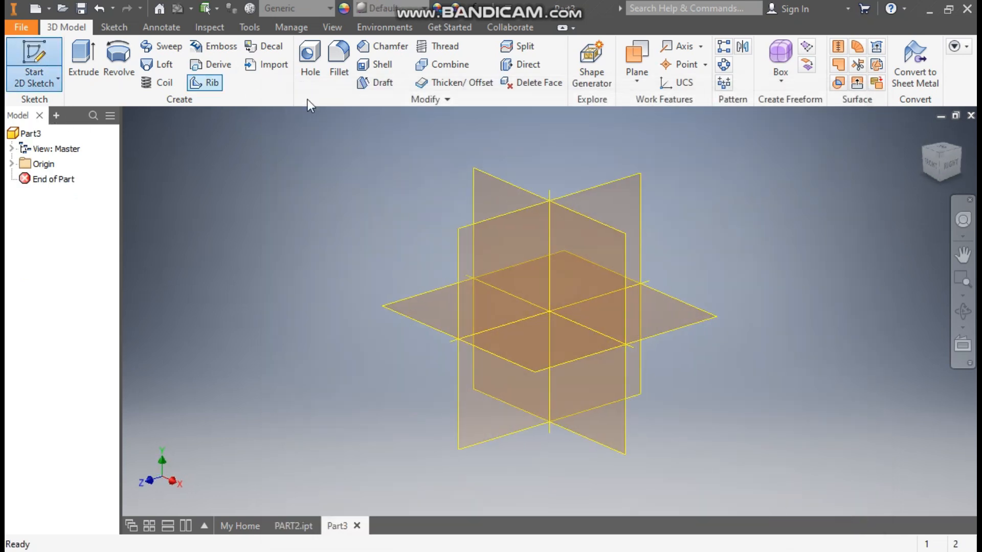
click(424, 299)
click(959, 138)
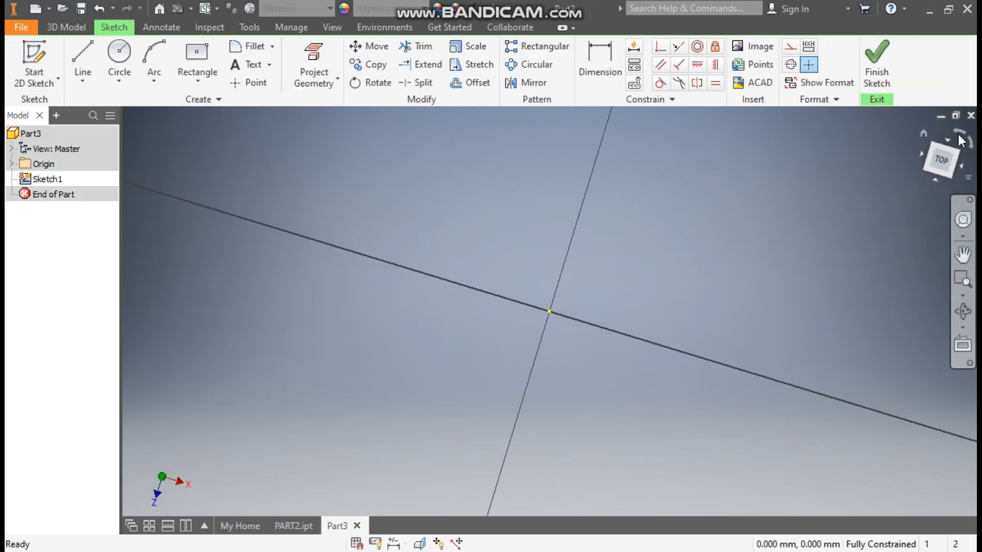
Step: Draw a two-point-center rectangle centred on the origin
click(209, 86)
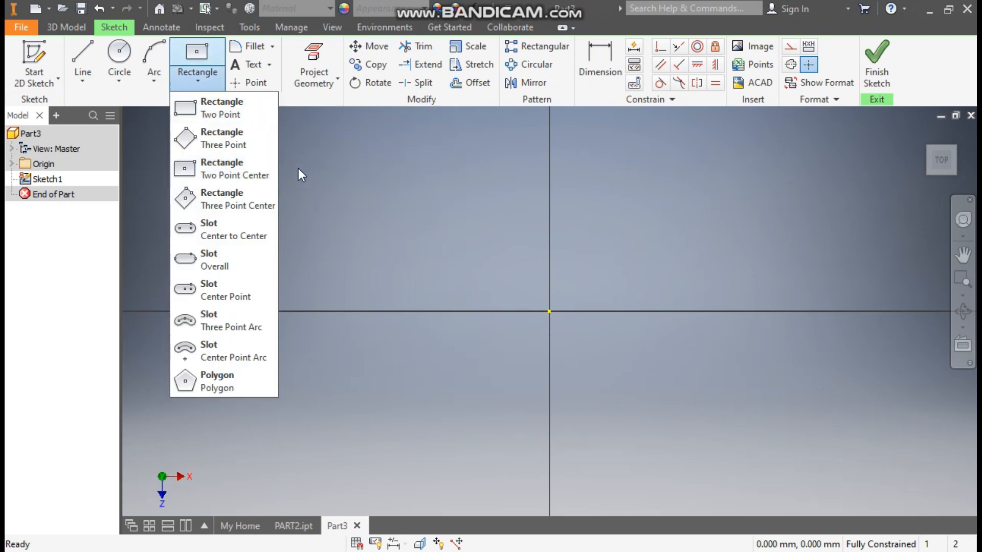
click(234, 172)
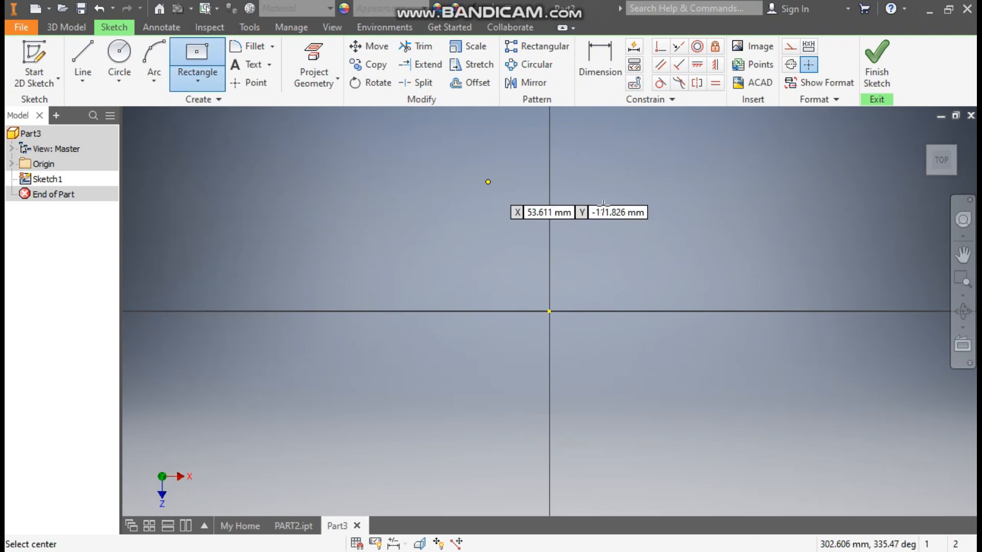
click(550, 311)
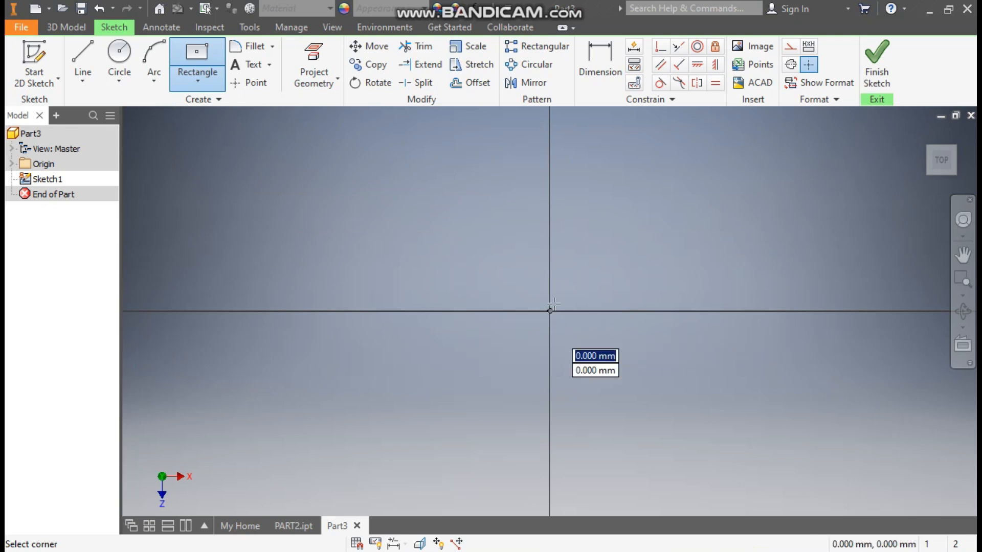
click(656, 167)
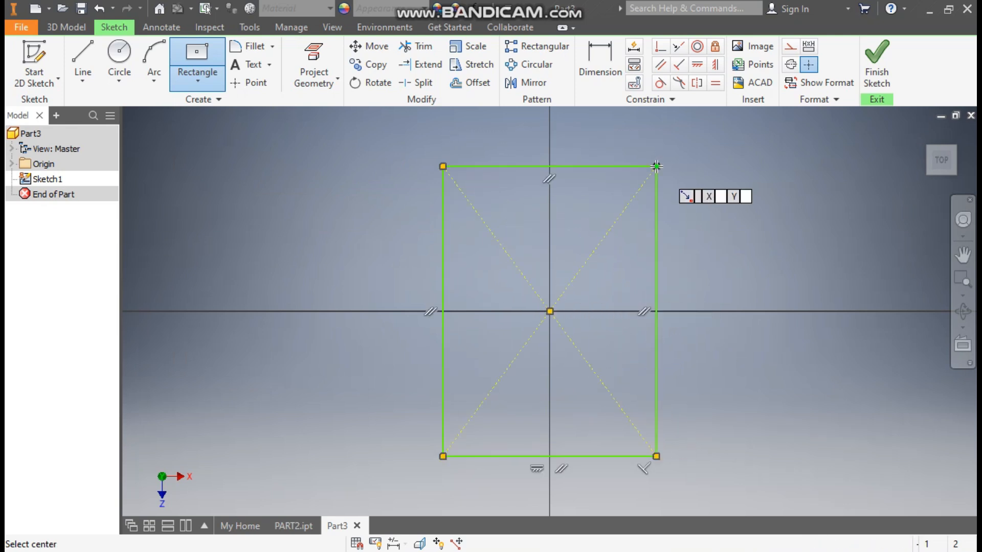
Step: Dimension the rectangle's right edge to 113 mm and its top edge to 80 mm
click(612, 65)
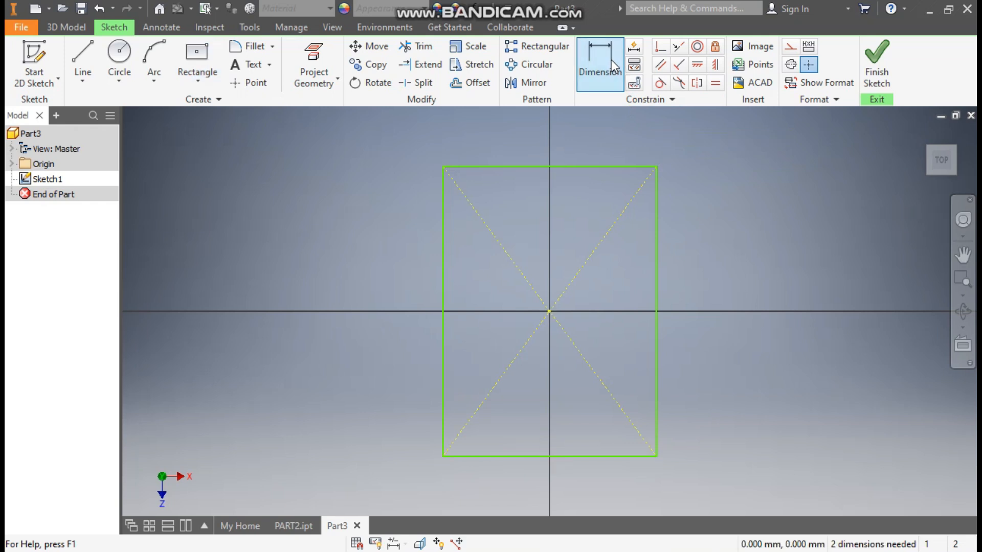
click(656, 238)
click(738, 260)
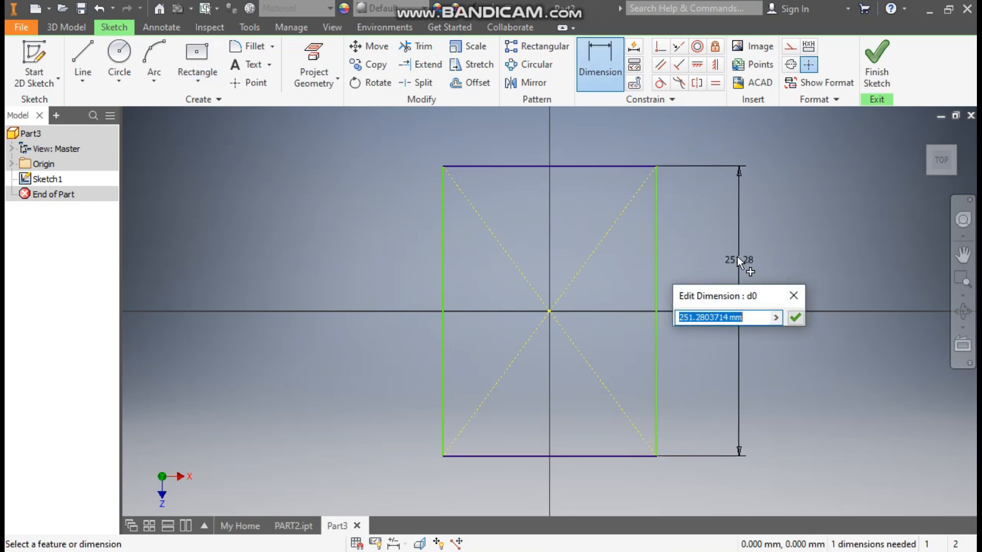
text(11)
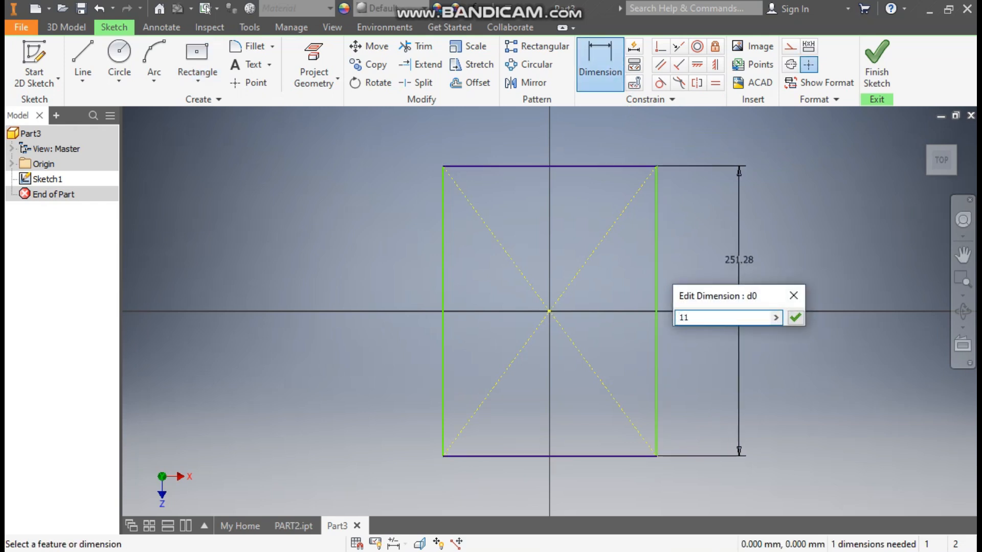
text(3)
key(Return)
click(567, 246)
click(563, 213)
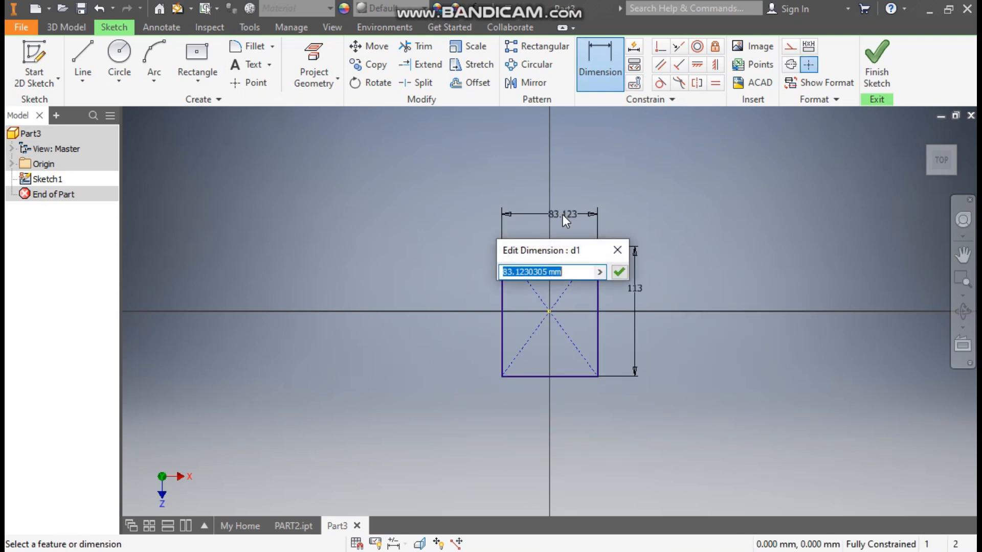
text(80)
key(Return)
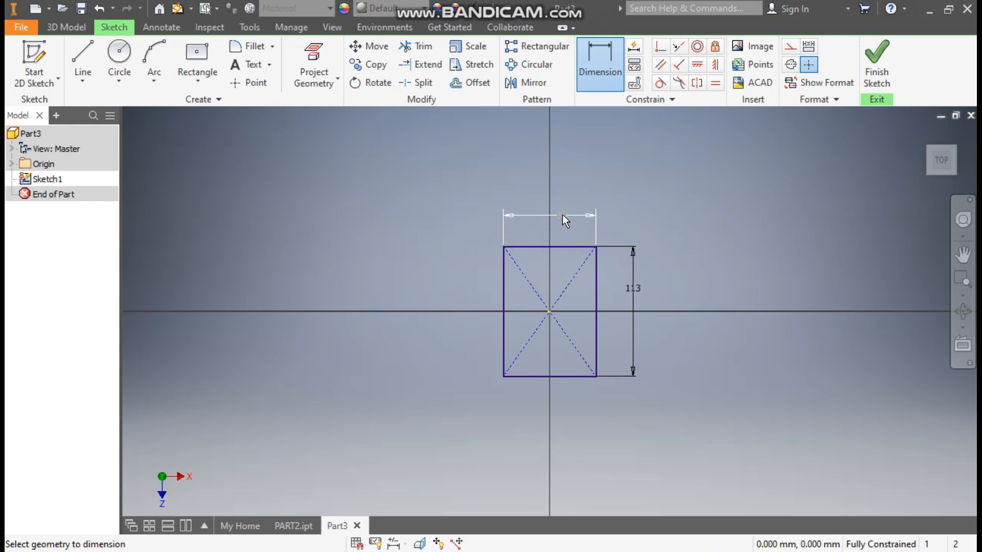
scroll(625, 308, down, 2)
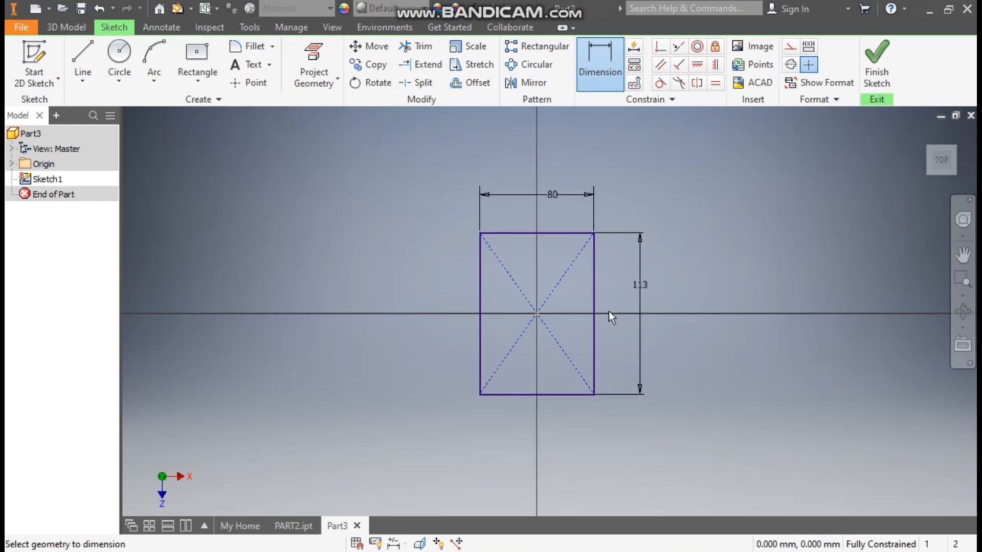
Step: Apply 15 mm sketch fillets to the top-left, top-right, bottom-right and bottom-left corners
click(254, 47)
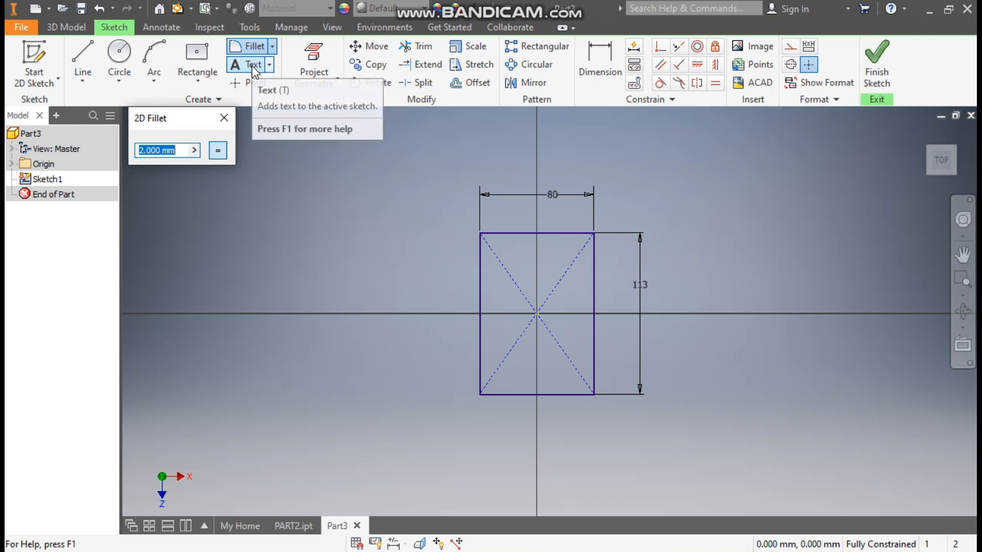
text(15)
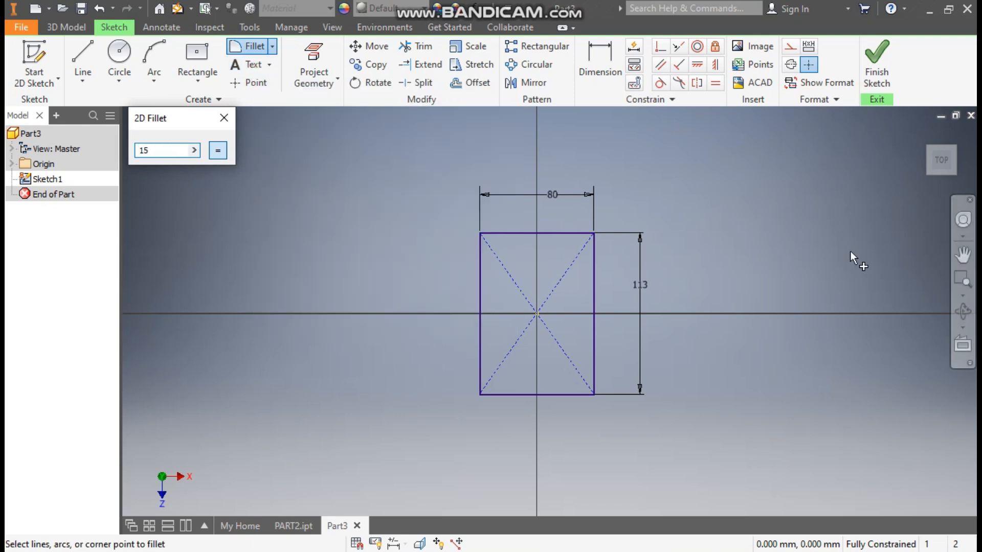
click(504, 233)
click(479, 256)
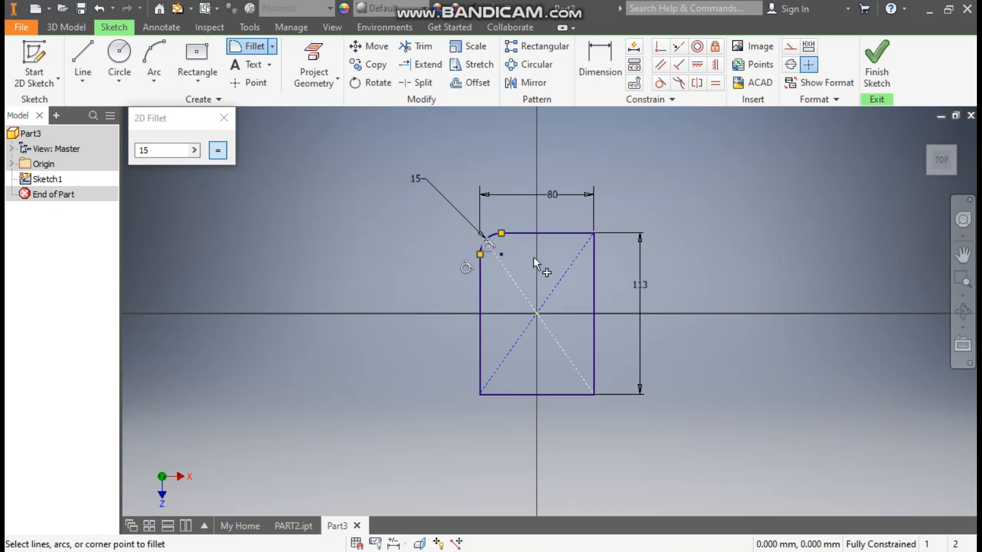
click(560, 234)
click(593, 263)
click(562, 395)
click(594, 369)
click(497, 395)
click(479, 378)
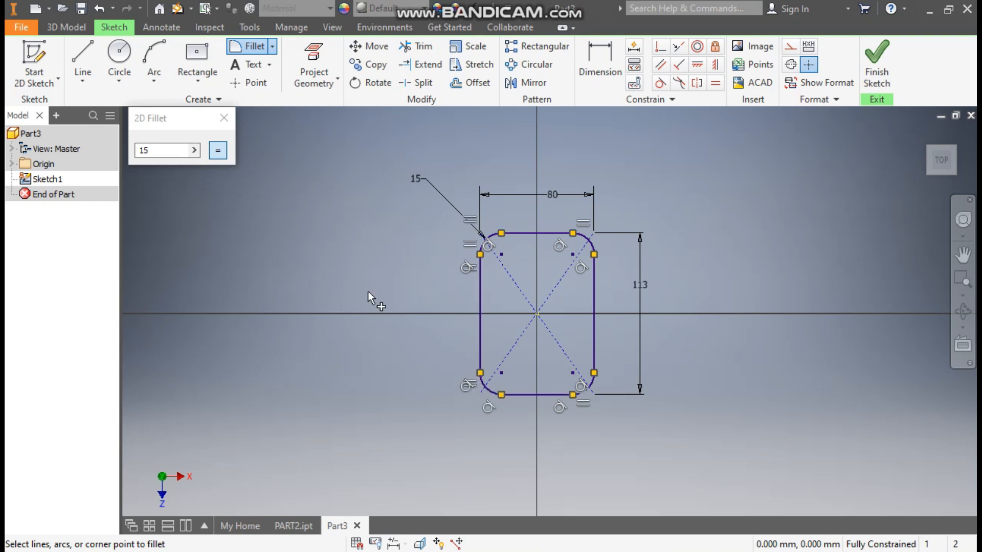
click(224, 118)
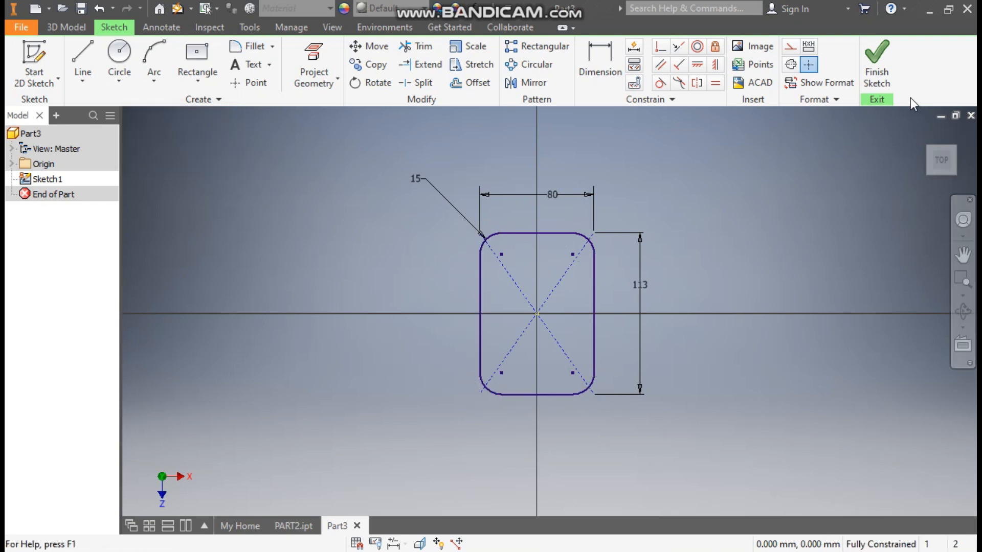
Step: Finish the sketch and extrude the rounded profile 7.5 mm into a solid plate
click(877, 62)
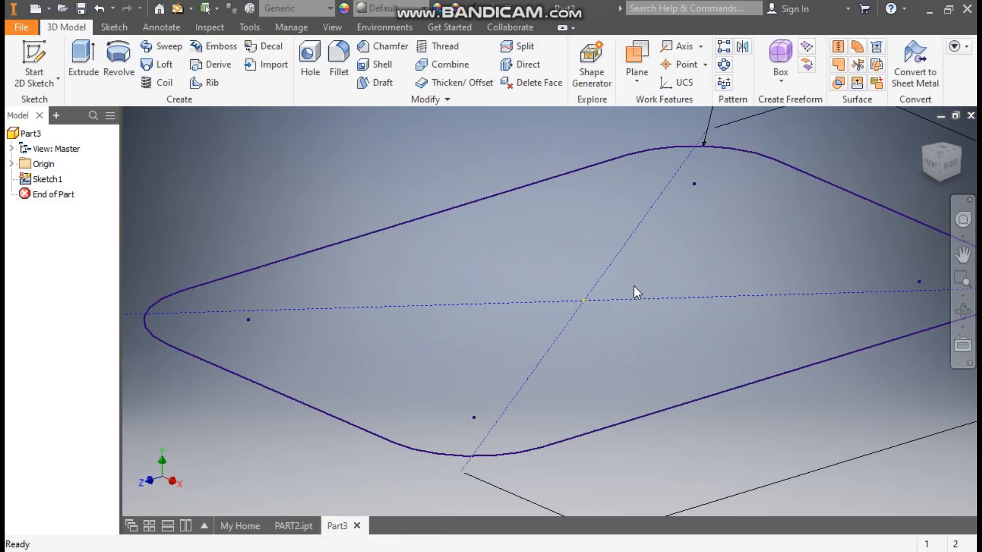
click(83, 55)
text(7.5)
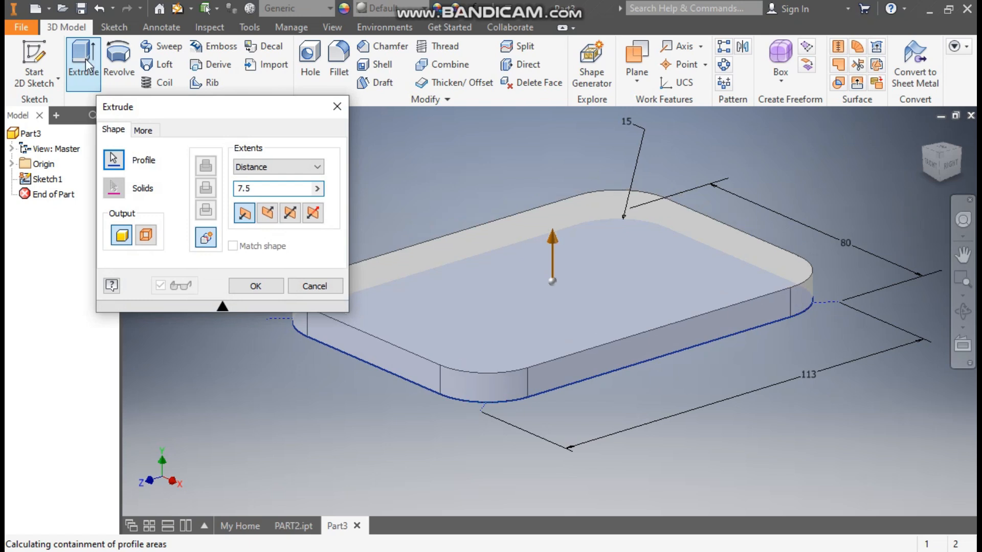
click(256, 285)
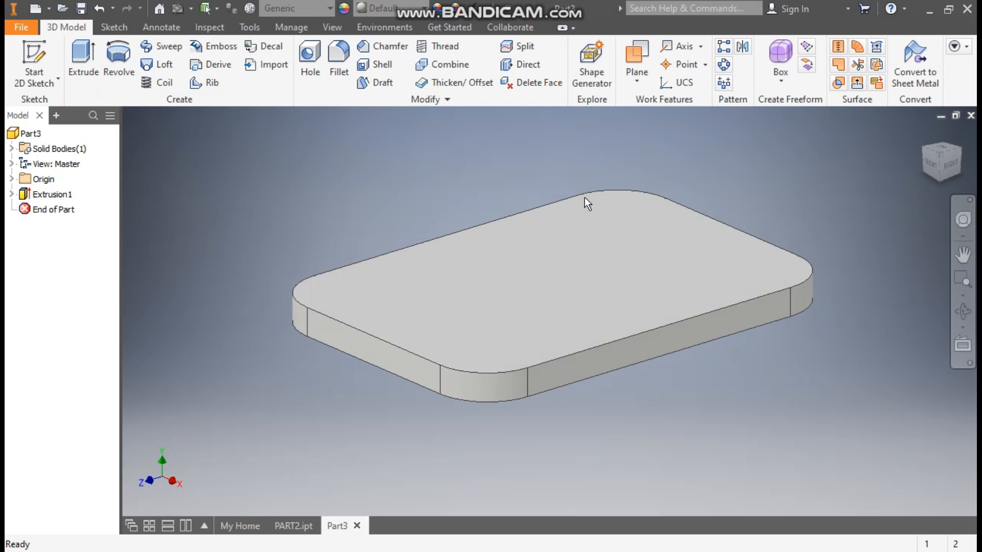
click(587, 225)
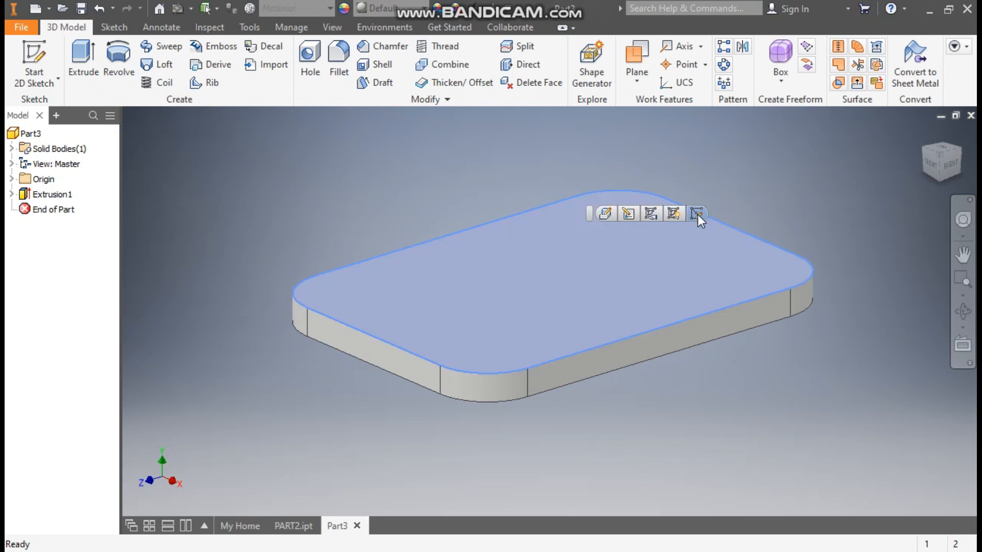
Step: Start a new sketch on the plate's top face and rotate the view 90 degrees
click(697, 214)
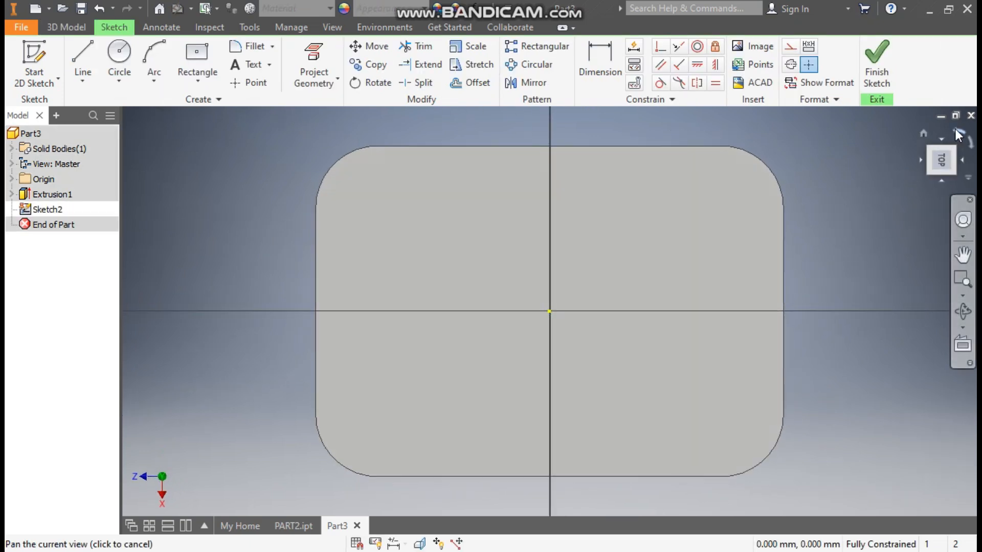
click(955, 130)
mouse_move(770, 364)
mouse_down()
mouse_move(761, 355)
mouse_move(752, 366)
mouse_up()
key(Escape)
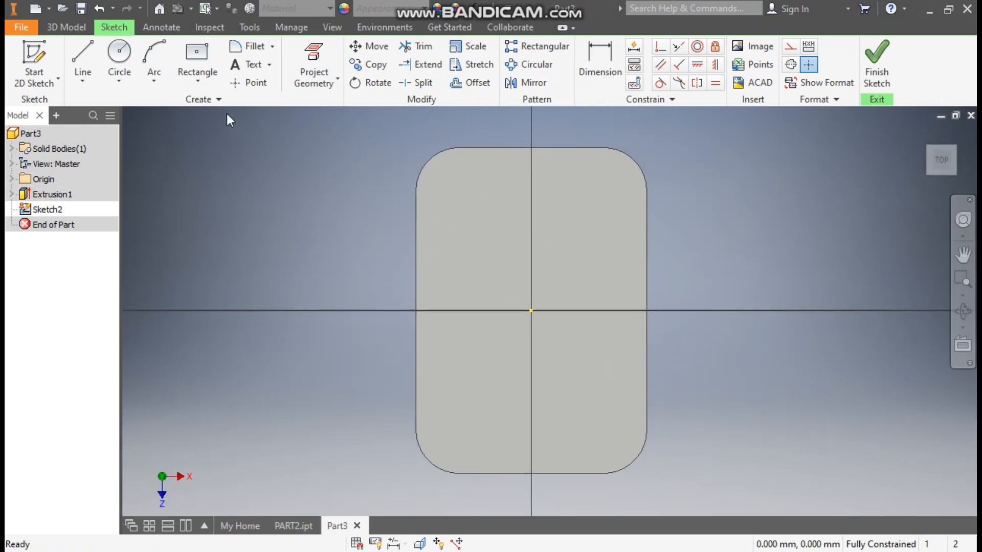
Step: Draw concentric 20 mm and 30 mm circles on the vertical axis near the top
click(120, 54)
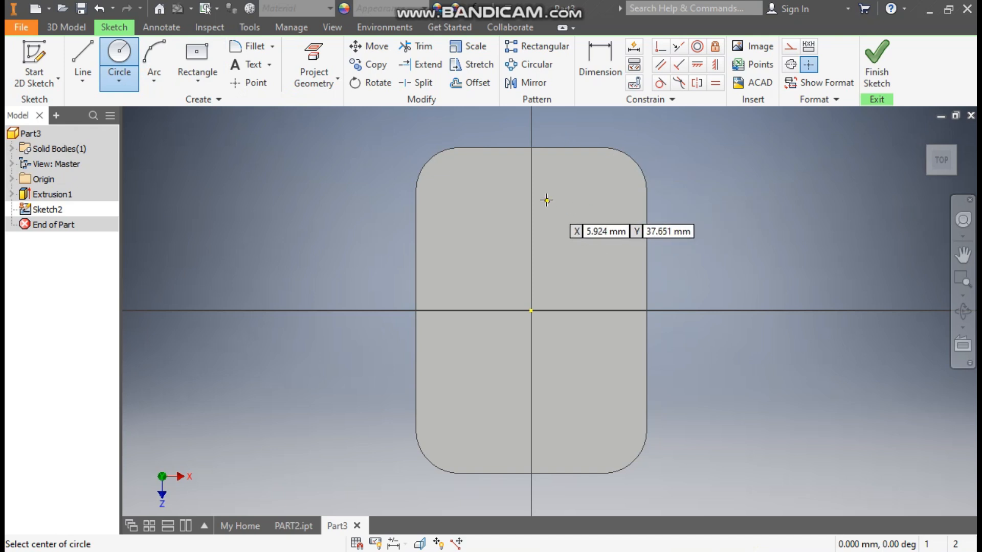
click(531, 188)
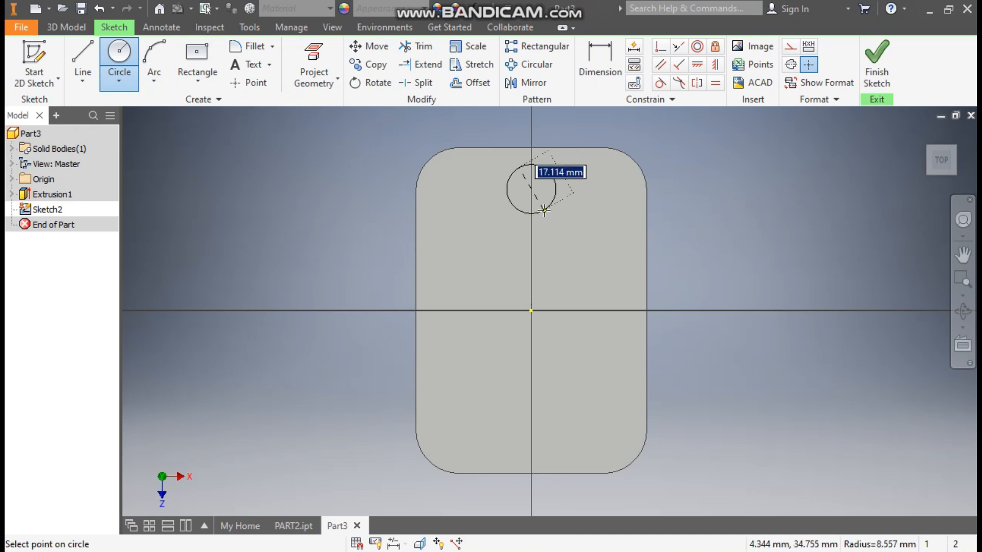
text(20)
key(Return)
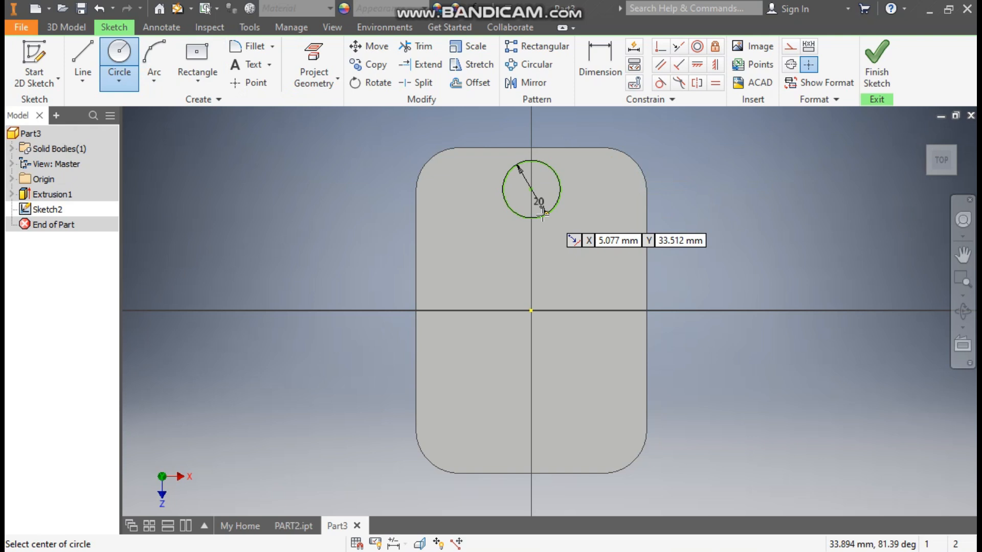
click(531, 189)
text(30)
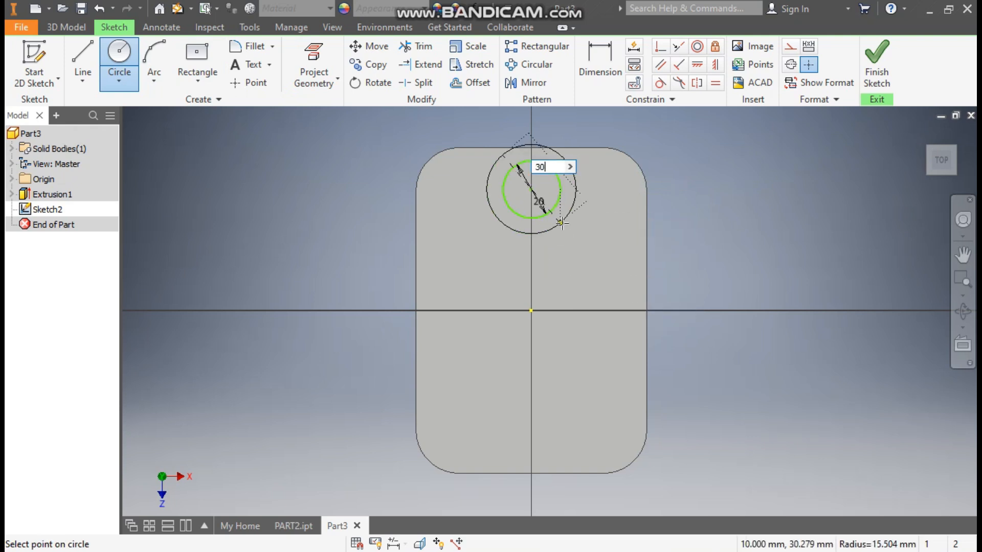
key(Return)
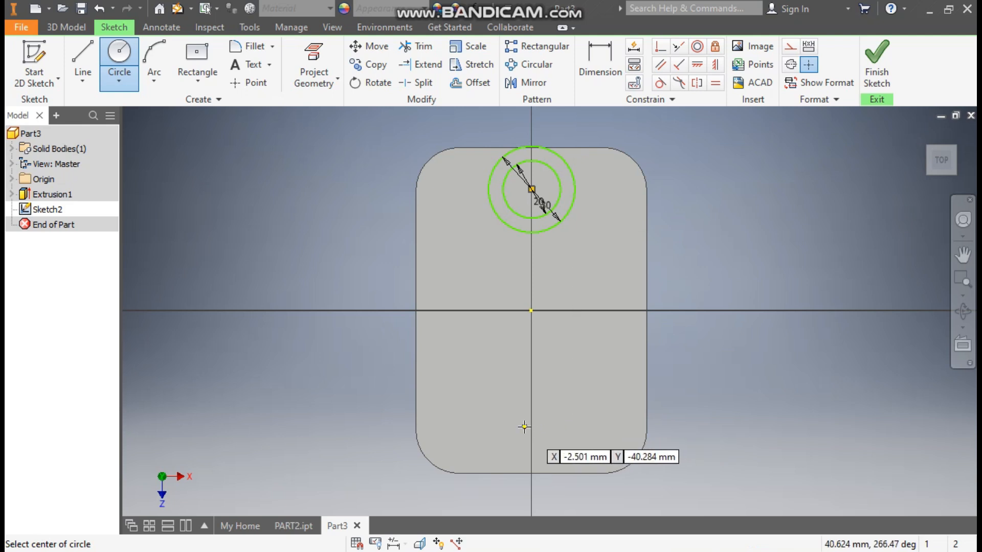
Step: Draw concentric circle pairs at the bottom, left and right on the plate's axes
click(531, 426)
click(551, 446)
click(531, 426)
click(541, 373)
click(436, 310)
click(455, 335)
click(436, 310)
click(471, 345)
click(618, 310)
click(659, 343)
click(618, 311)
click(642, 333)
click(605, 51)
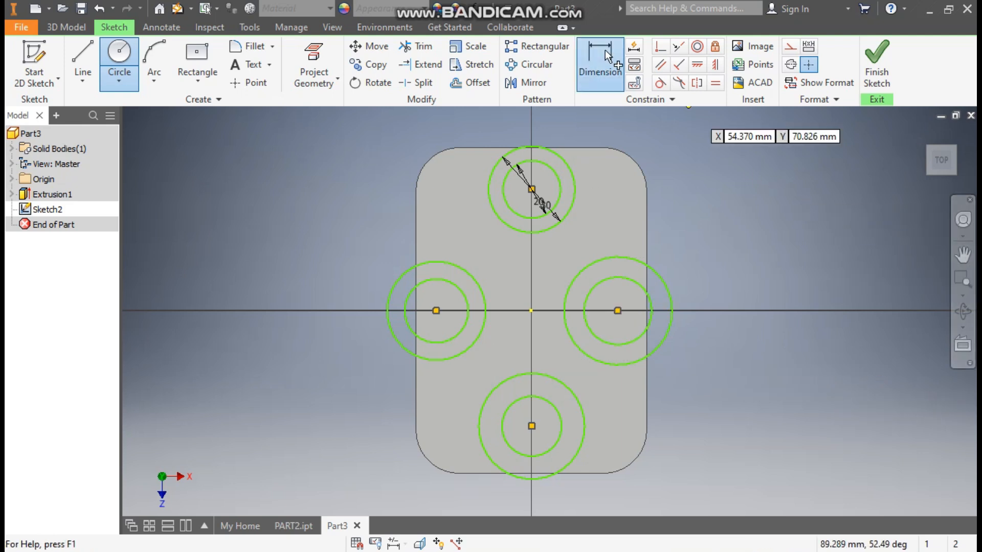
Step: Dimension the right boss's inner circle 20 mm and outer circle 30 mm
click(639, 285)
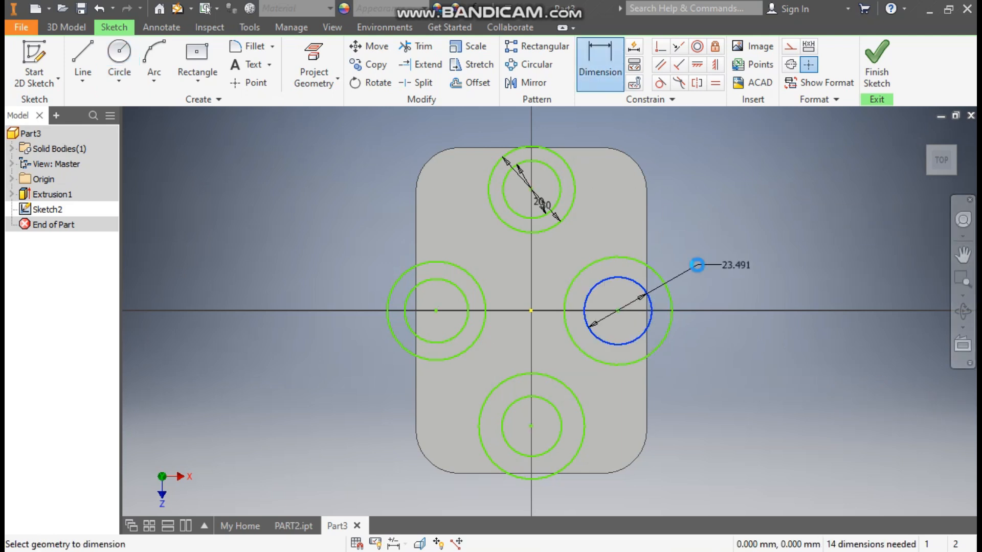
click(696, 264)
text(20)
key(Return)
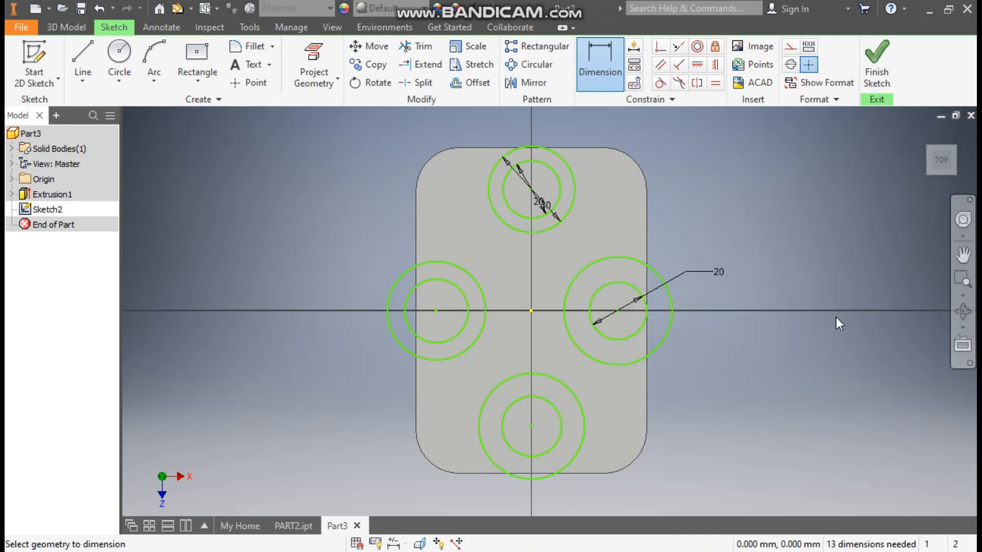
click(664, 278)
click(669, 256)
text(30)
key(Return)
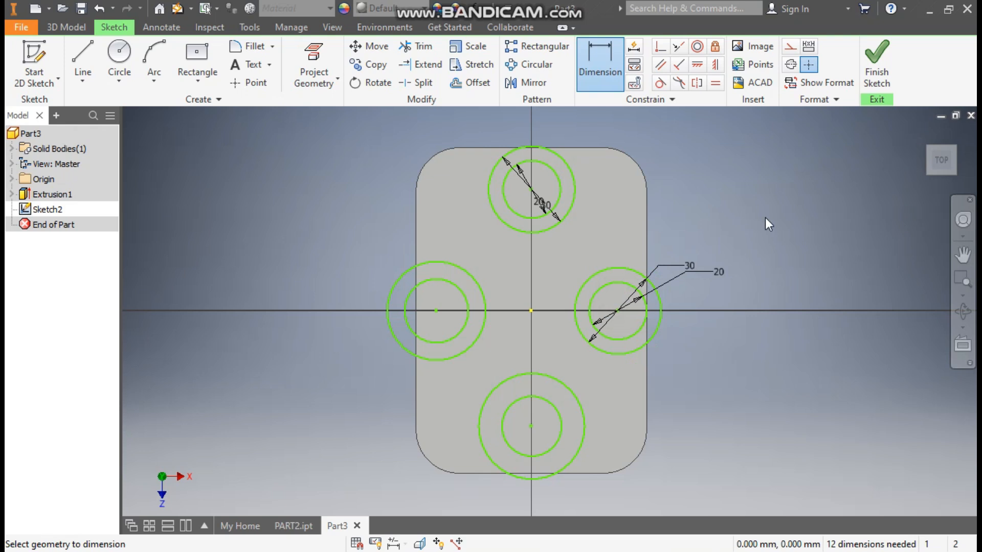
Step: Make the left and bottom inner and outer circles equal to the right boss circles
click(716, 83)
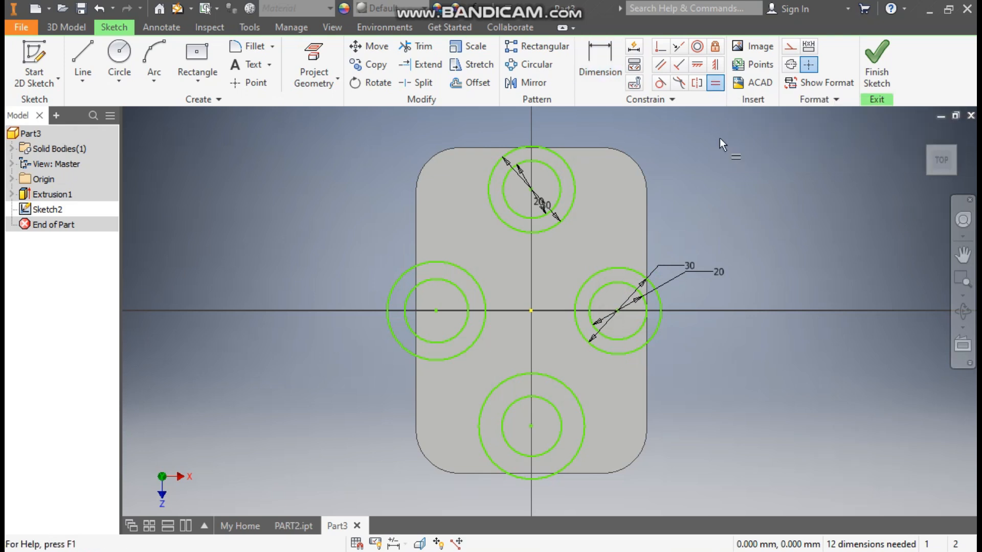
click(613, 284)
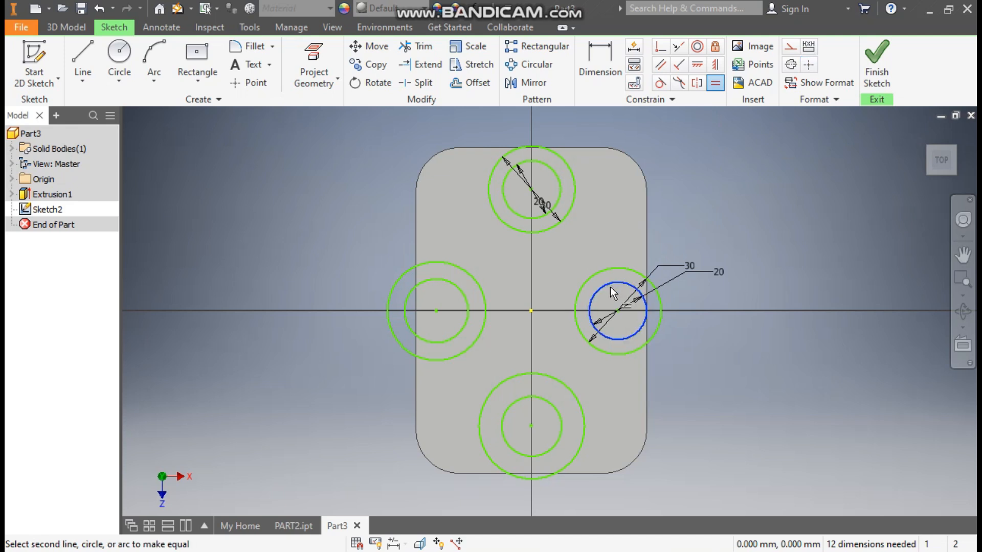
click(435, 280)
click(540, 397)
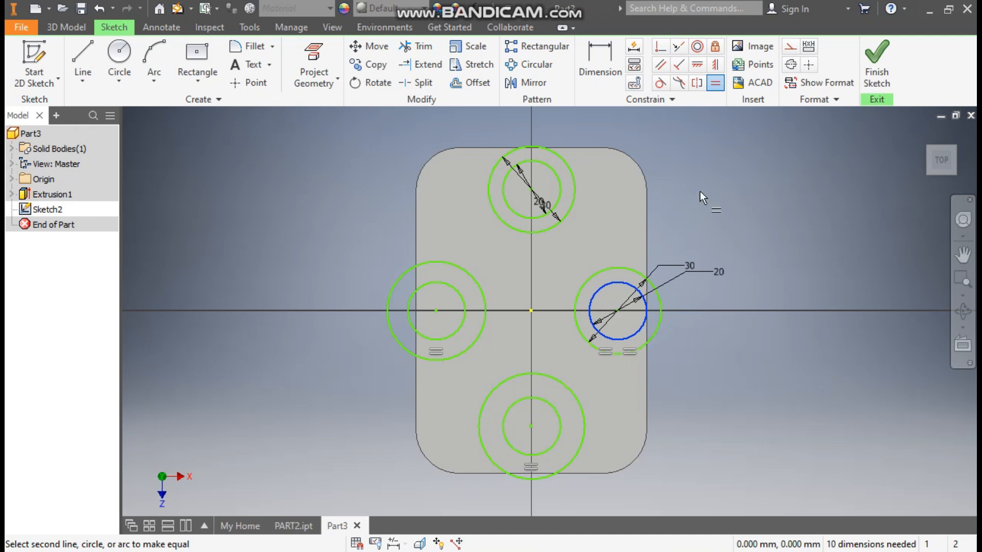
click(721, 90)
key(Escape)
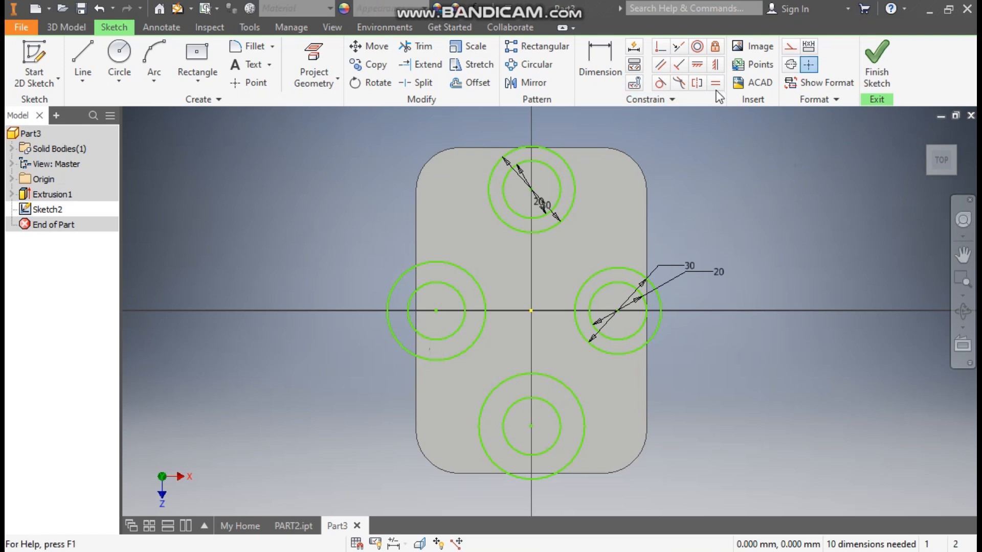
click(716, 84)
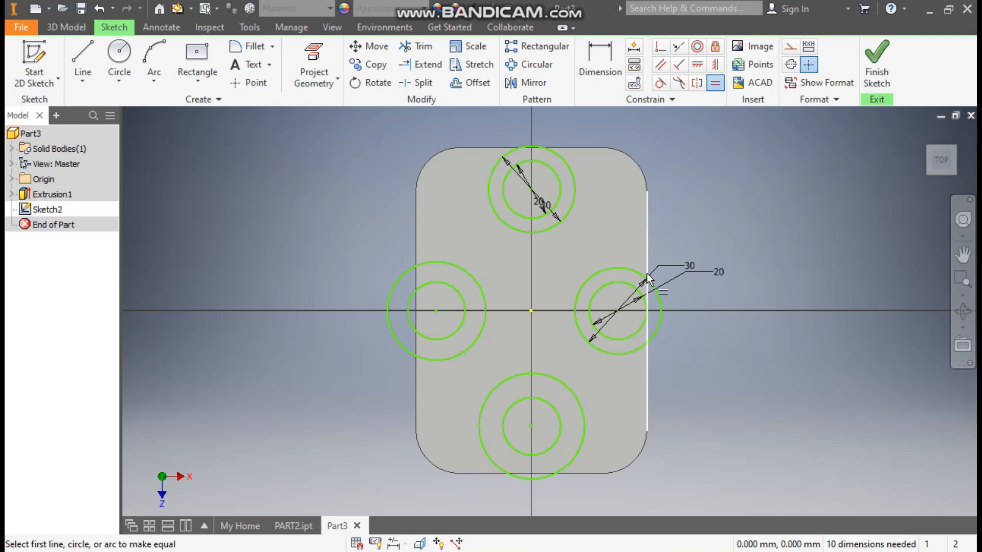
click(634, 268)
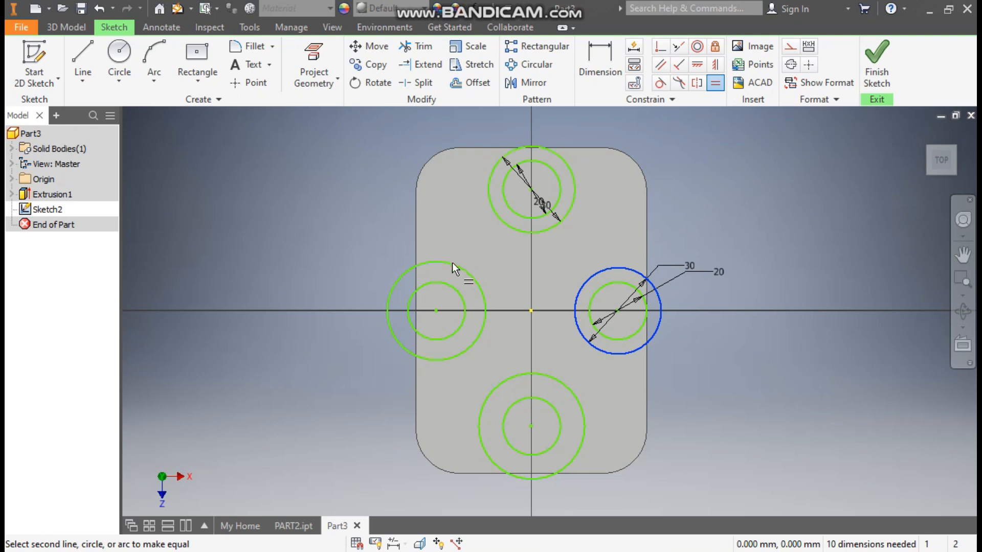
click(434, 263)
click(533, 373)
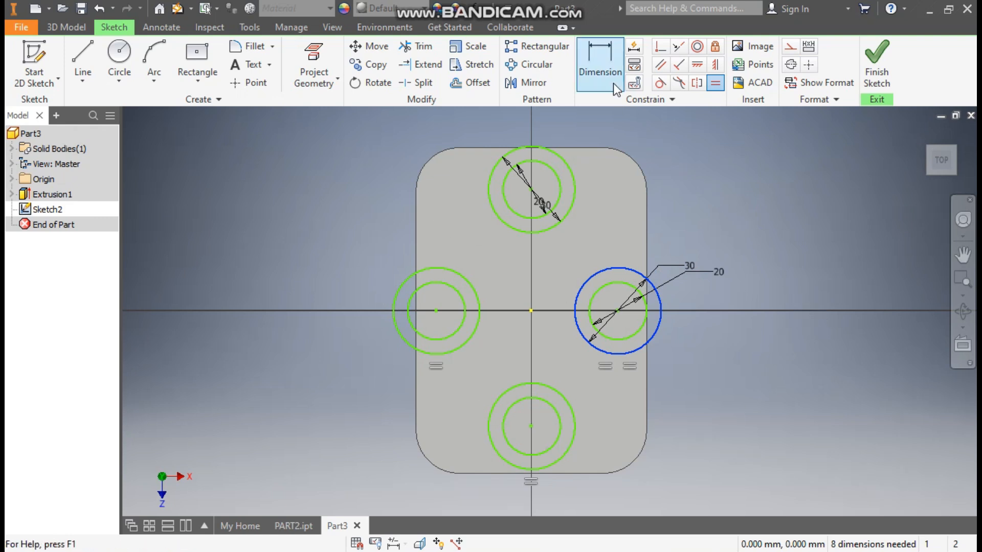
Step: Dimension the top circle centre 40 mm above the origin and the top-to-bottom spacing 80 mm
click(599, 53)
click(531, 189)
click(531, 311)
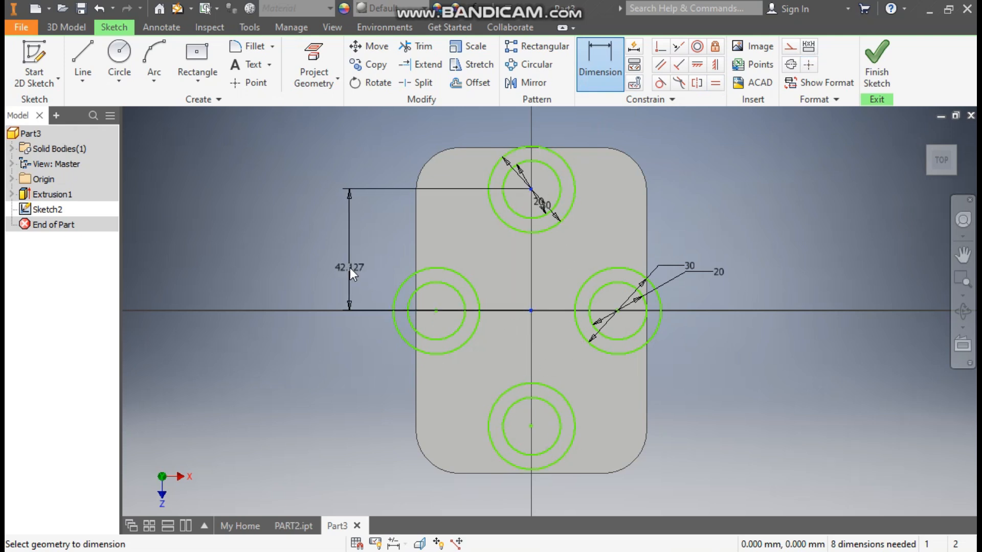
click(350, 268)
text(40)
key(Return)
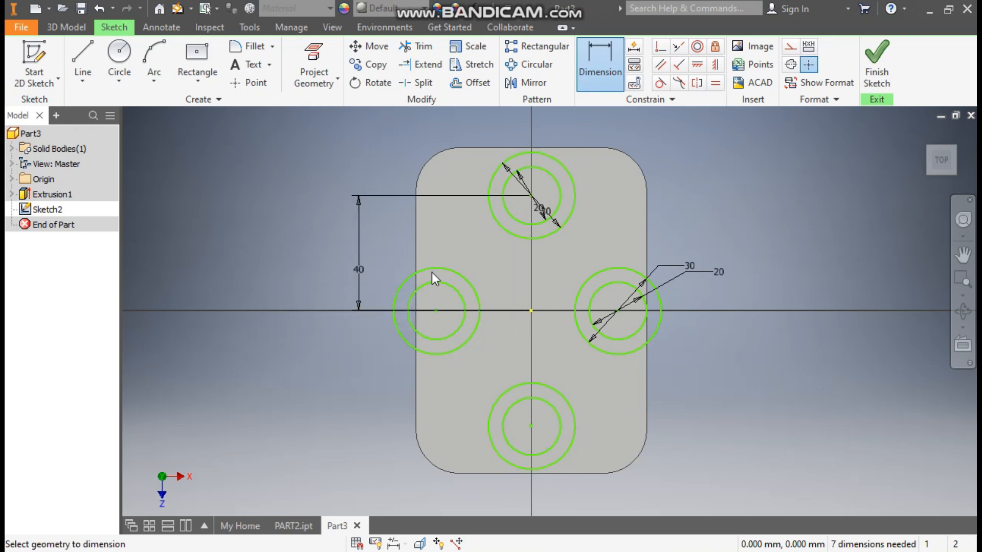
click(560, 198)
click(551, 385)
click(269, 345)
text(80)
key(Return)
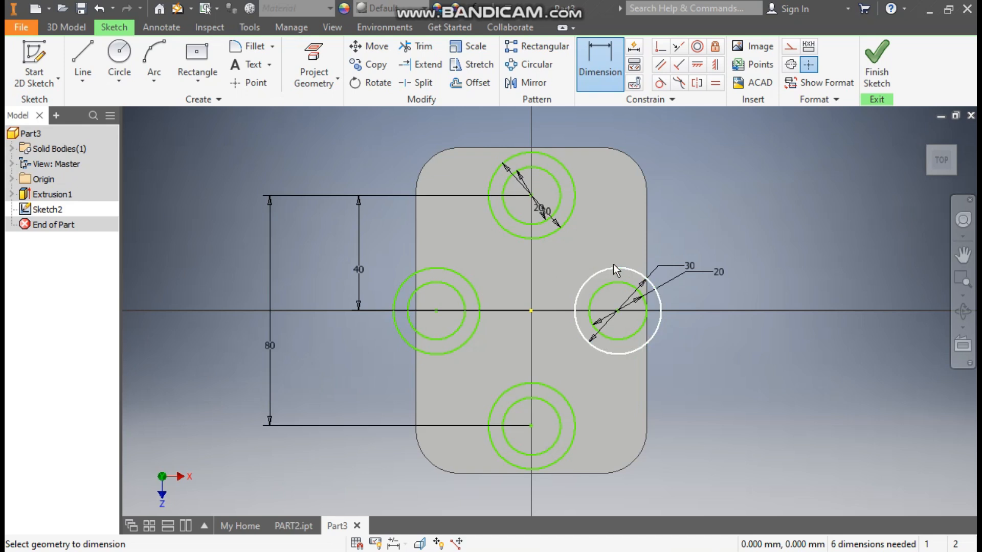
Step: Set the left centre's offset to 45/2 mm and the side boss spacing to 45 mm
click(465, 284)
click(531, 311)
click(514, 360)
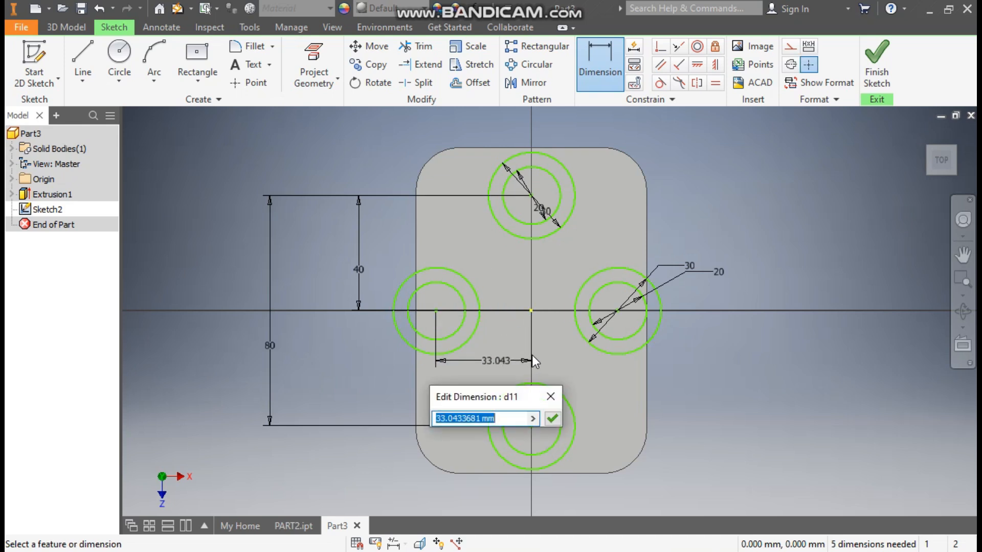
text(45/2)
key(Return)
click(578, 297)
click(501, 287)
click(551, 261)
text(45)
key(Return)
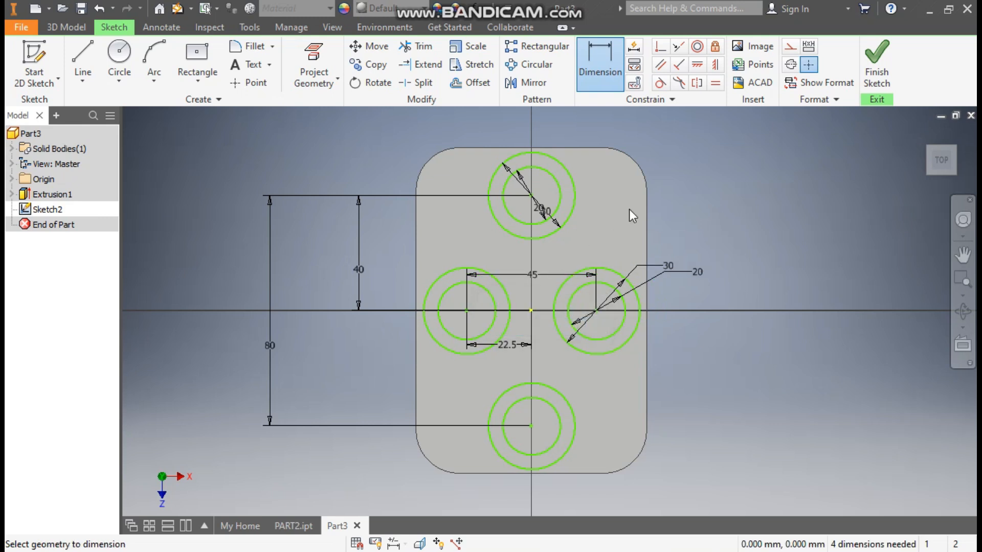
Step: Align the top and bottom centres vertically and the side centres horizontally with the origin
click(715, 65)
click(532, 195)
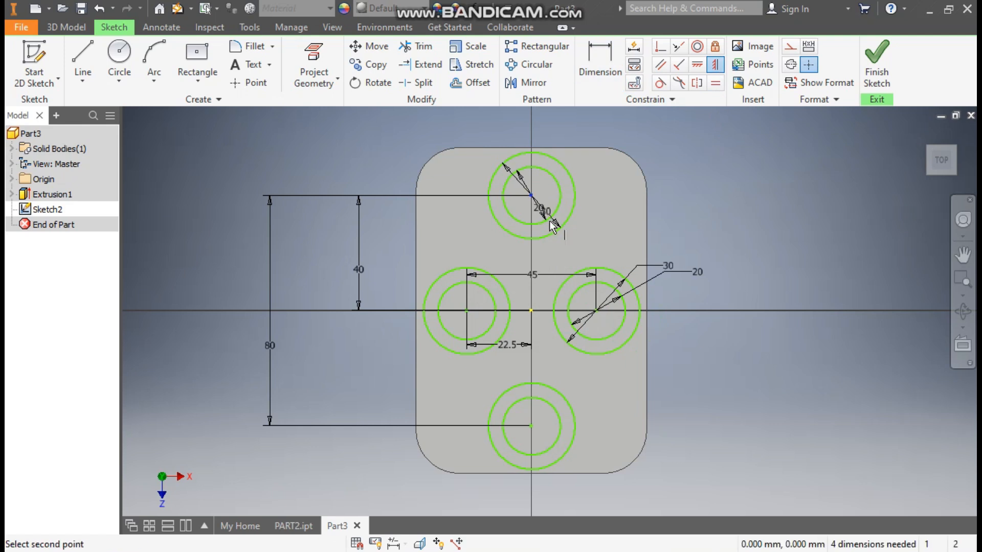
click(533, 309)
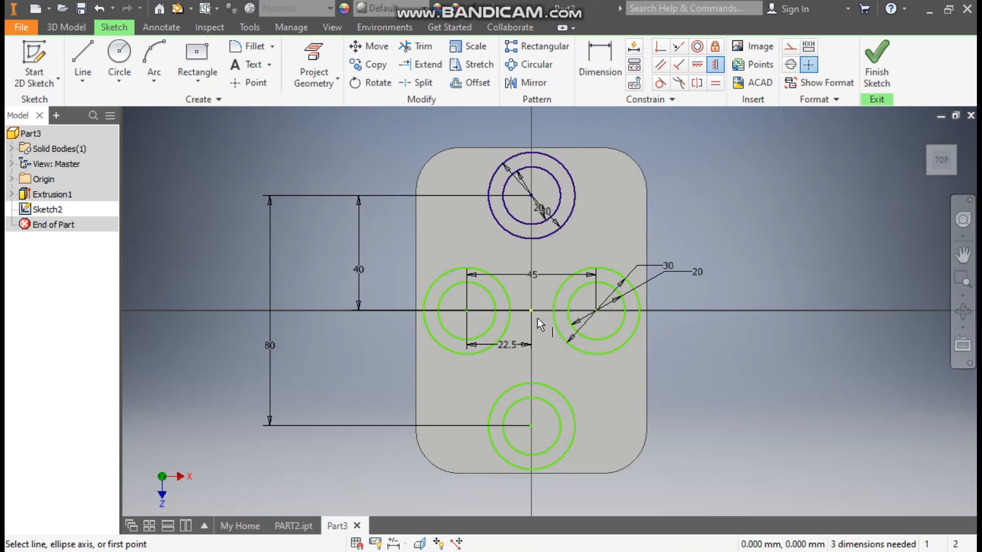
click(532, 311)
click(532, 425)
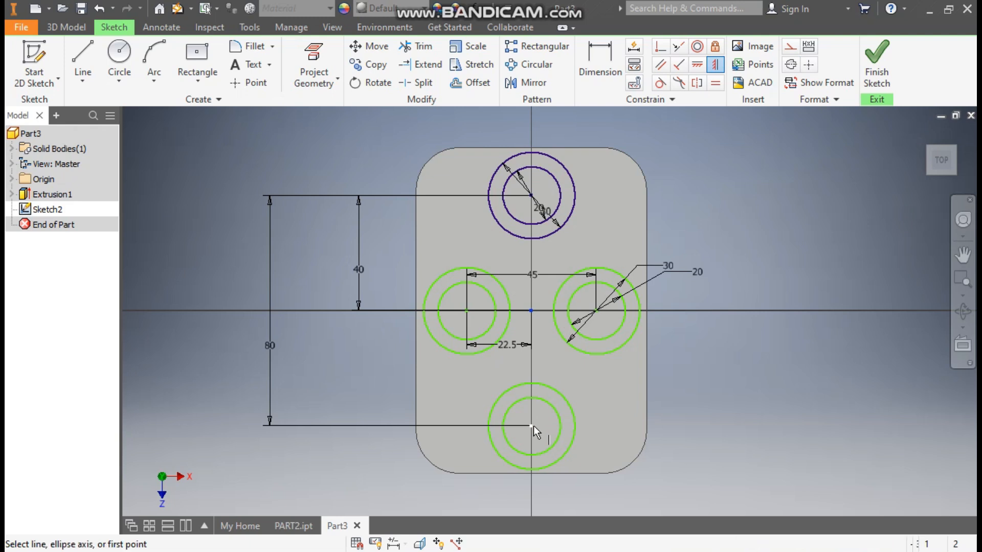
click(697, 65)
click(532, 313)
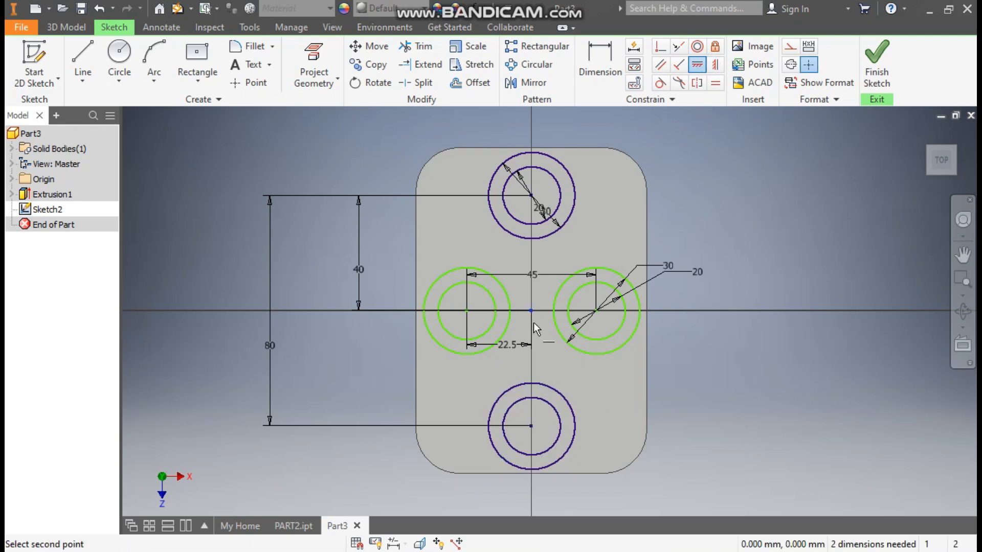
click(469, 314)
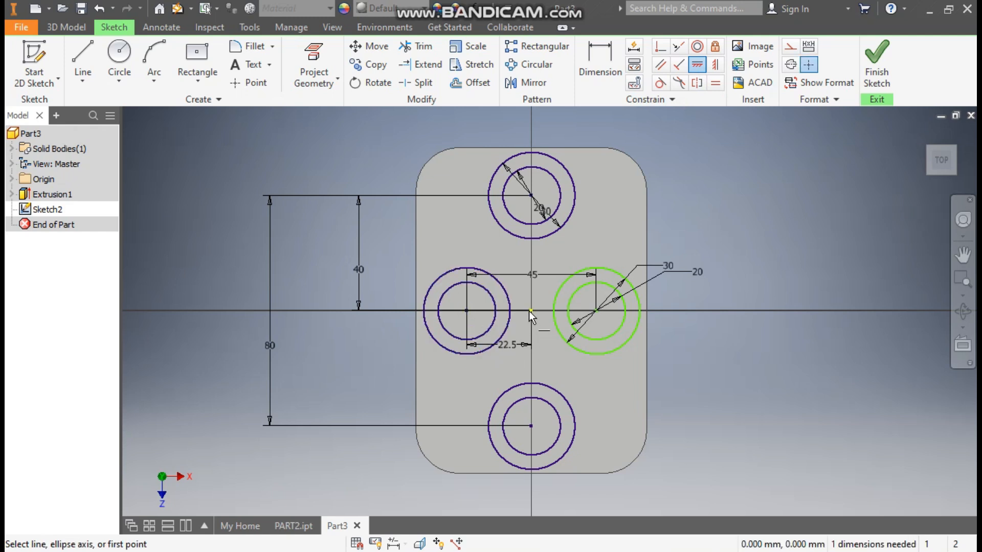
click(538, 333)
click(596, 312)
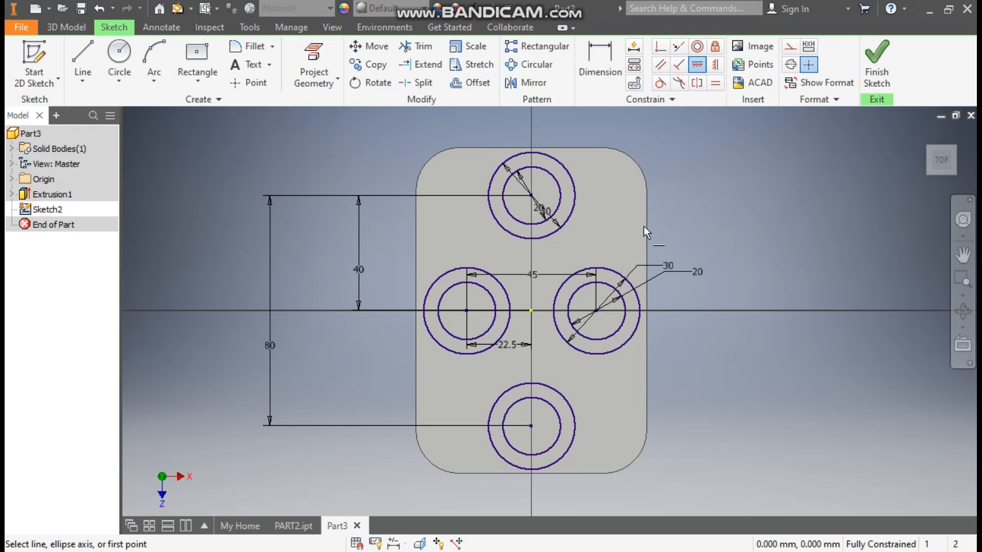
click(154, 82)
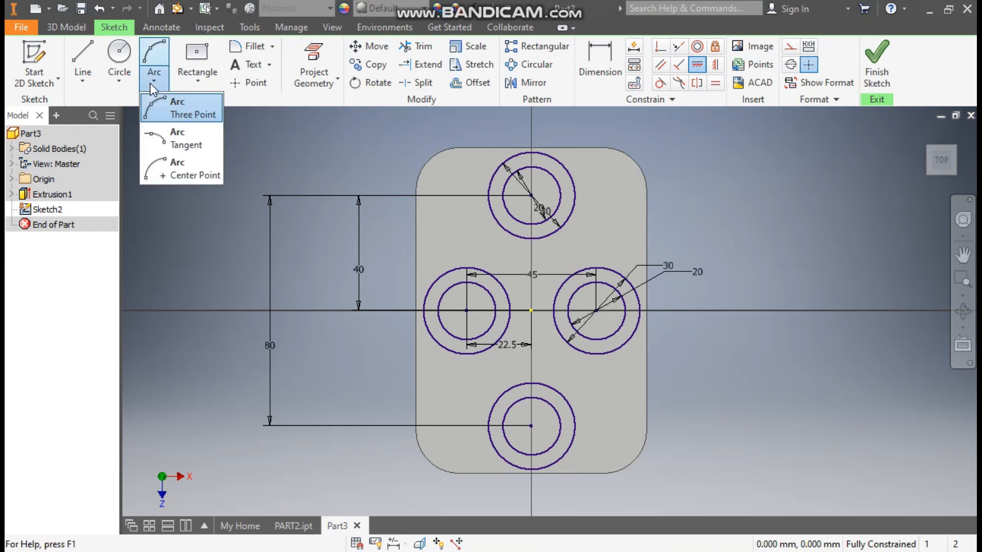
Step: Draw three-point arcs joining the top circle to the left and right circles
click(185, 106)
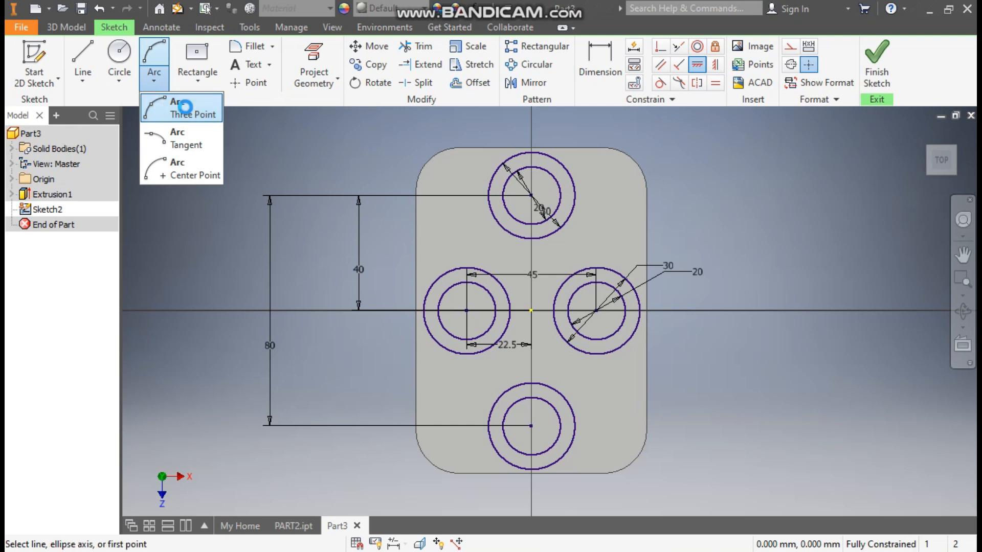
click(487, 195)
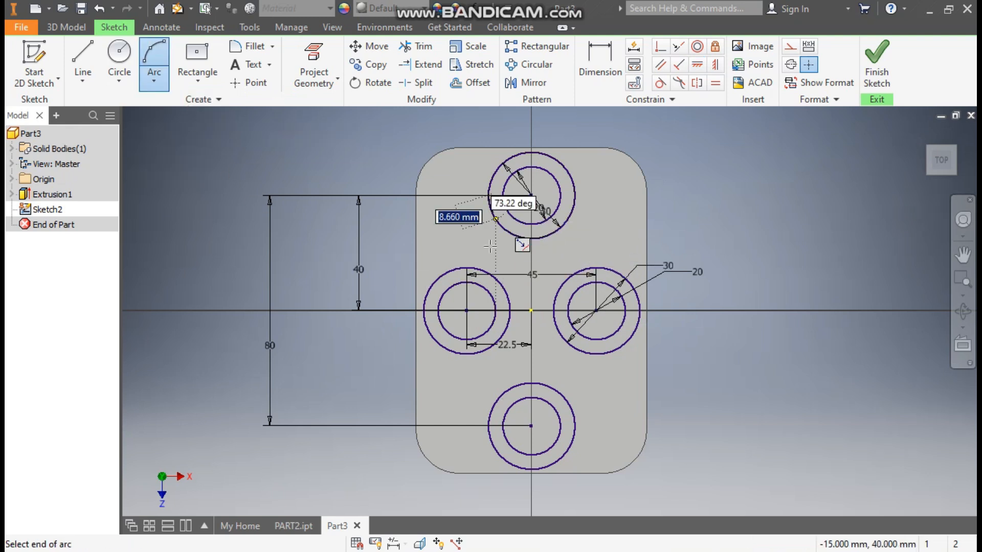
click(466, 267)
click(474, 248)
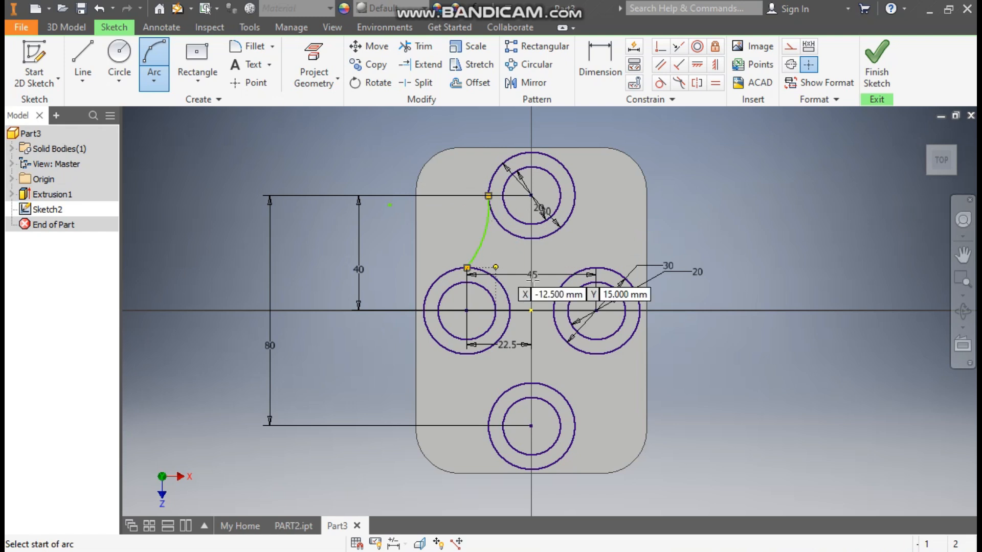
click(574, 195)
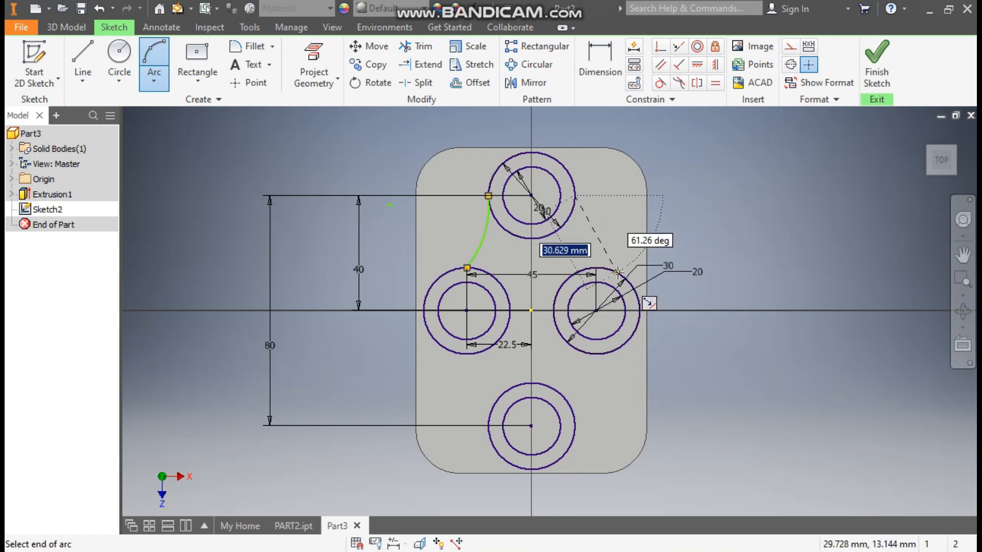
click(617, 273)
click(592, 241)
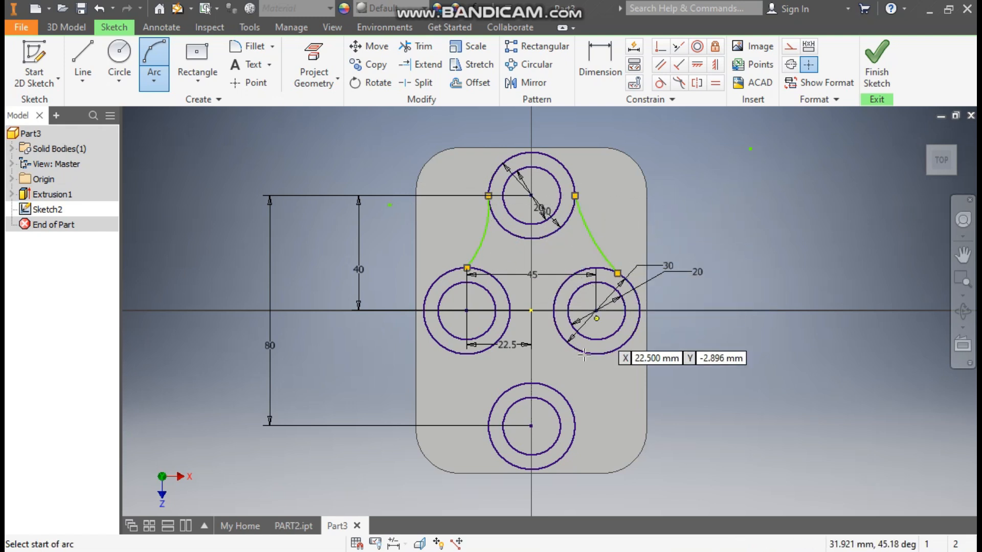
Step: Draw three-point arcs joining the left and right circles to the bottom circle
click(467, 354)
click(502, 393)
click(502, 376)
click(611, 349)
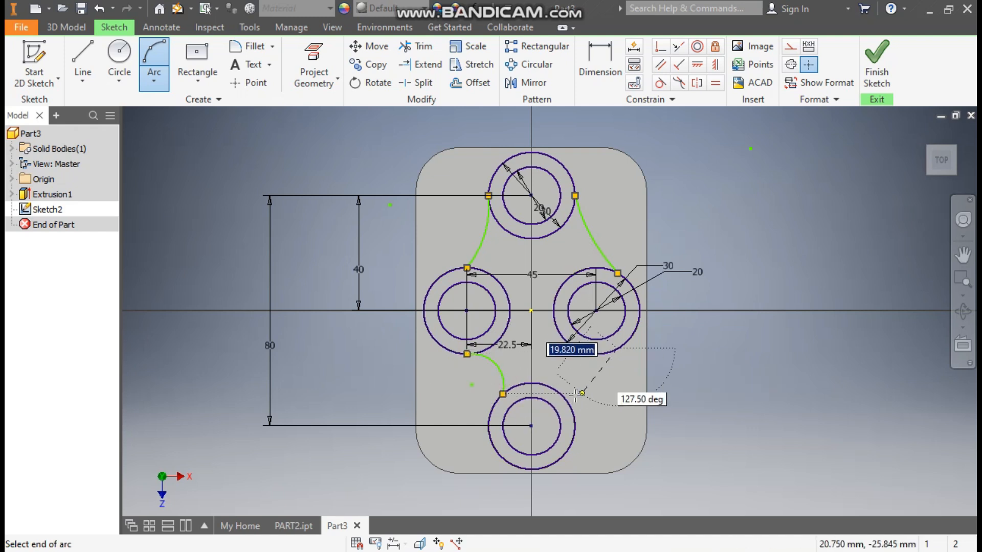
click(581, 392)
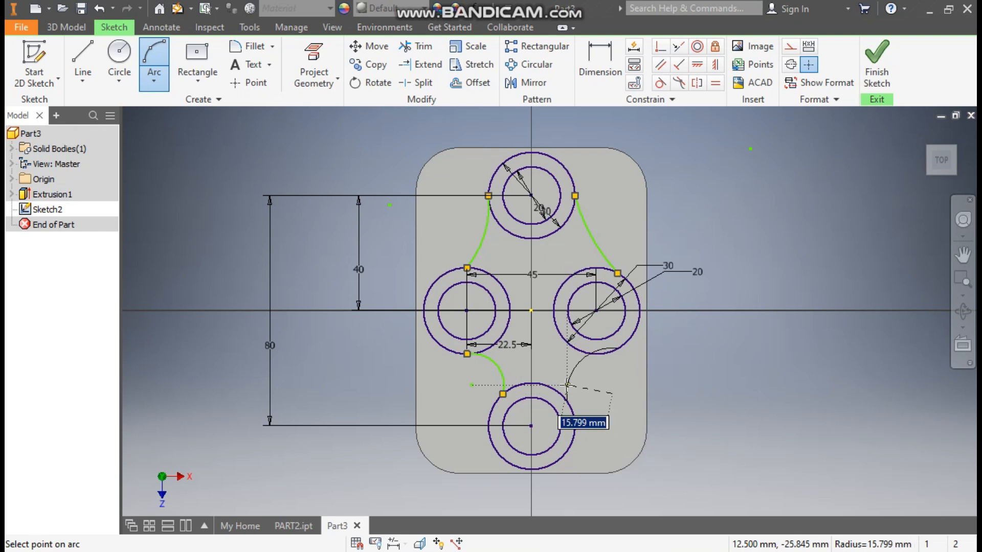
click(567, 385)
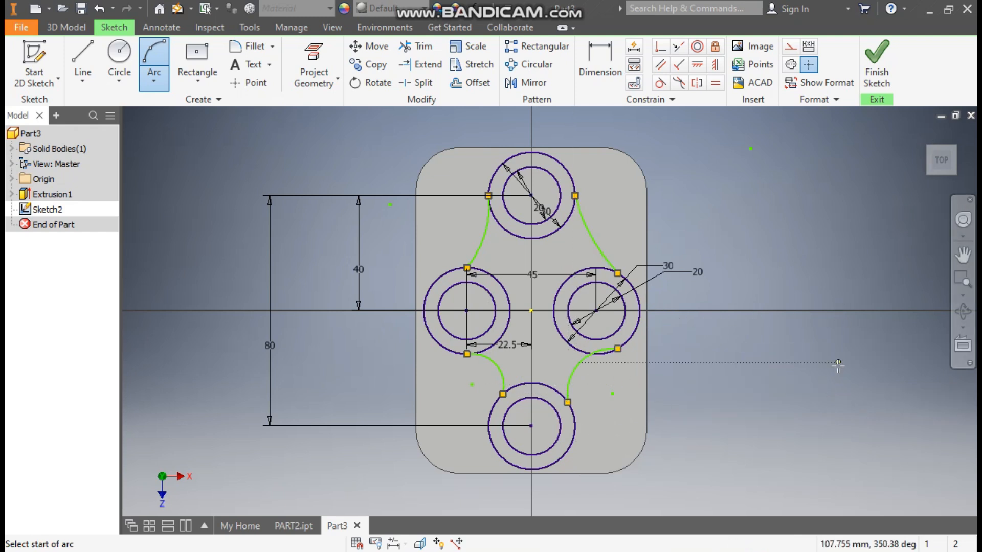
key(Escape)
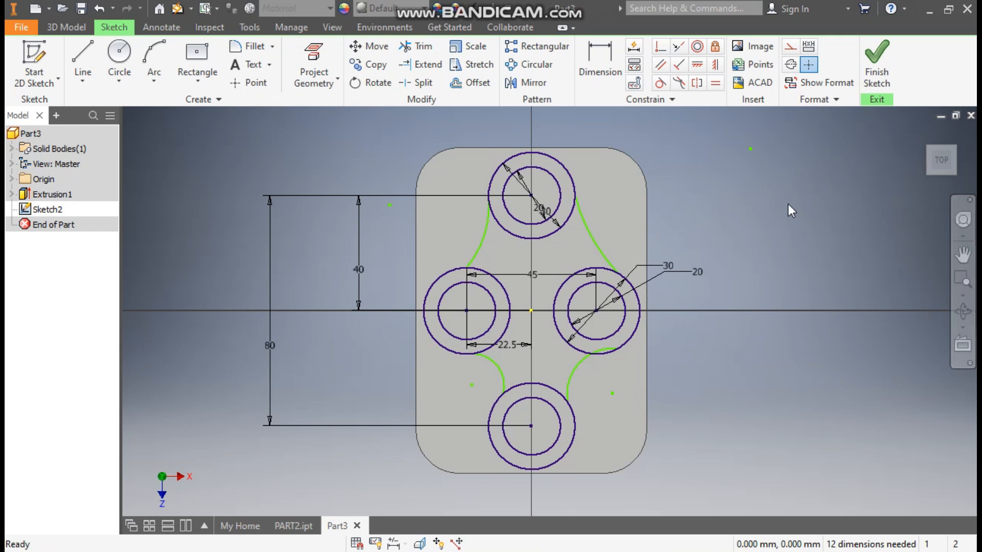
Step: Dimension the upper-right connecting arc to a 15 mm radius
click(601, 59)
click(594, 242)
click(612, 216)
text(15)
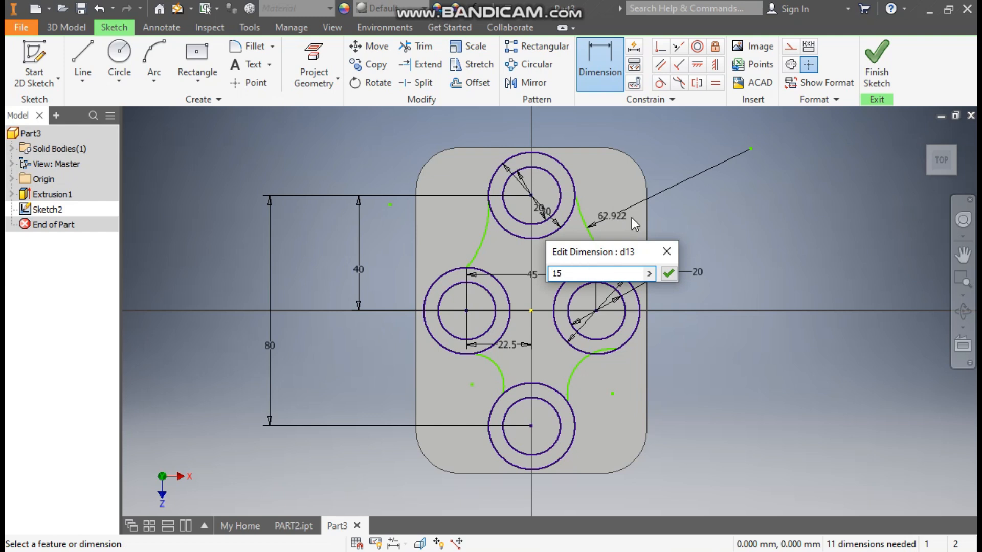
key(Return)
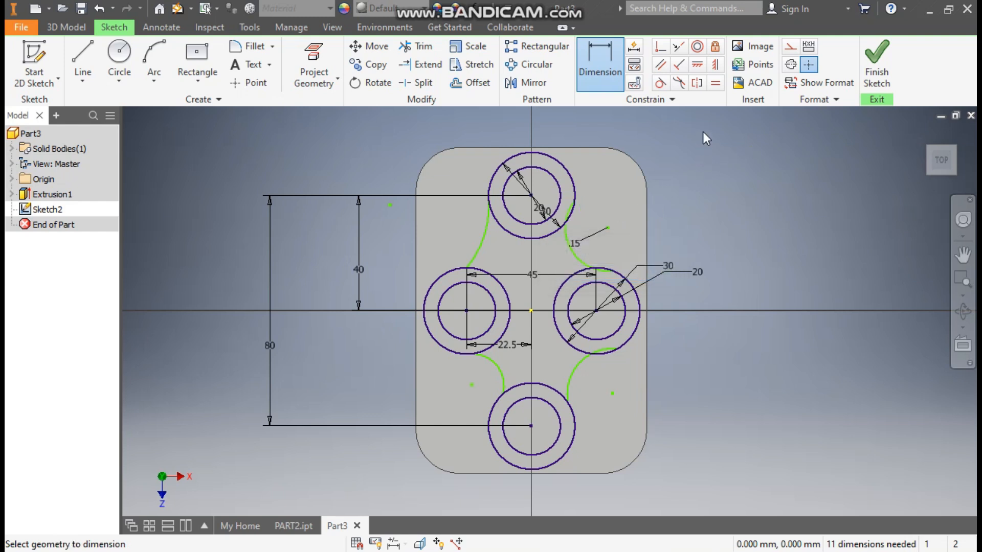
Step: Make the upper-left, lower-left and lower-right arcs equal to the upper-right arc
click(715, 83)
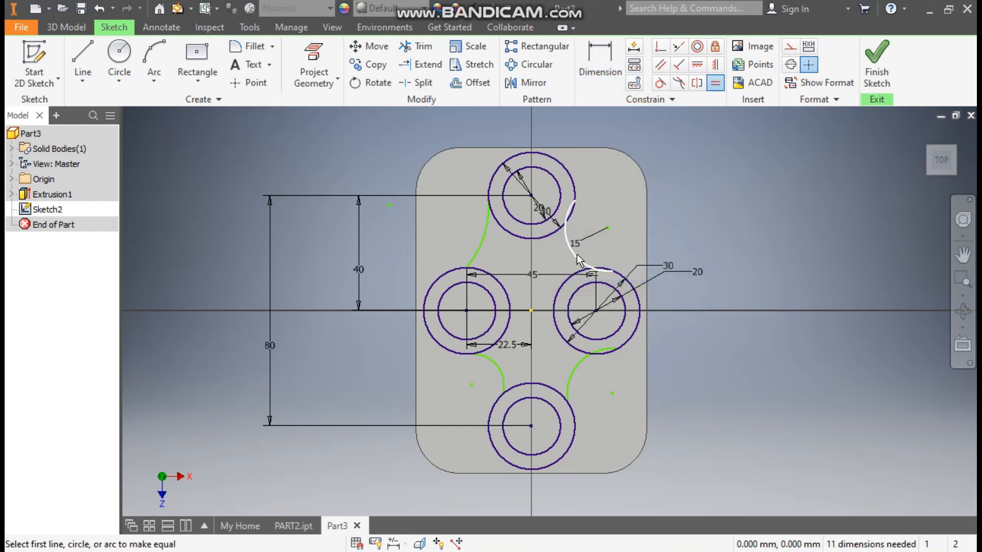
click(572, 207)
click(483, 247)
click(493, 250)
click(499, 367)
click(505, 373)
click(569, 370)
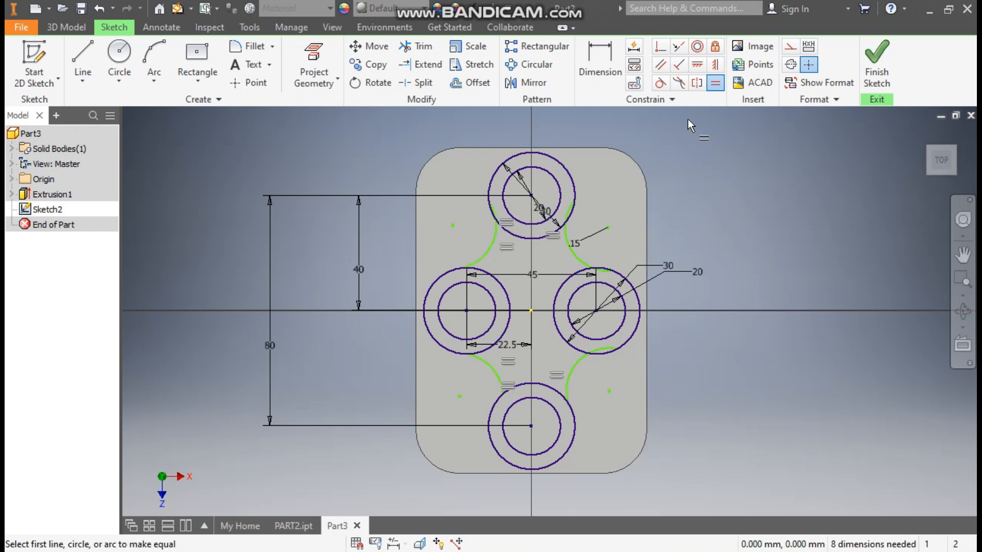
Step: Make the upper-right and upper-left arcs tangent to the top circle and their side circles
click(660, 83)
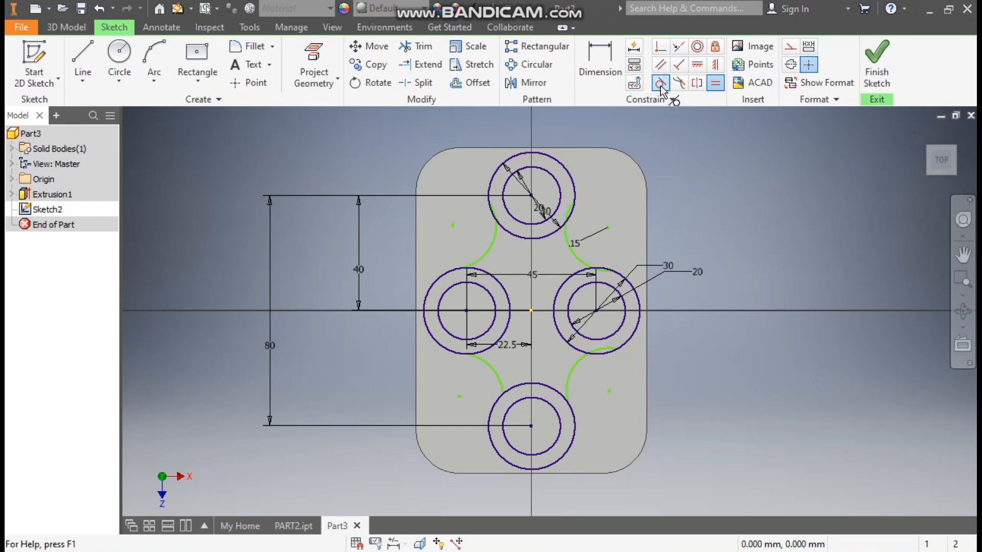
click(569, 179)
click(573, 240)
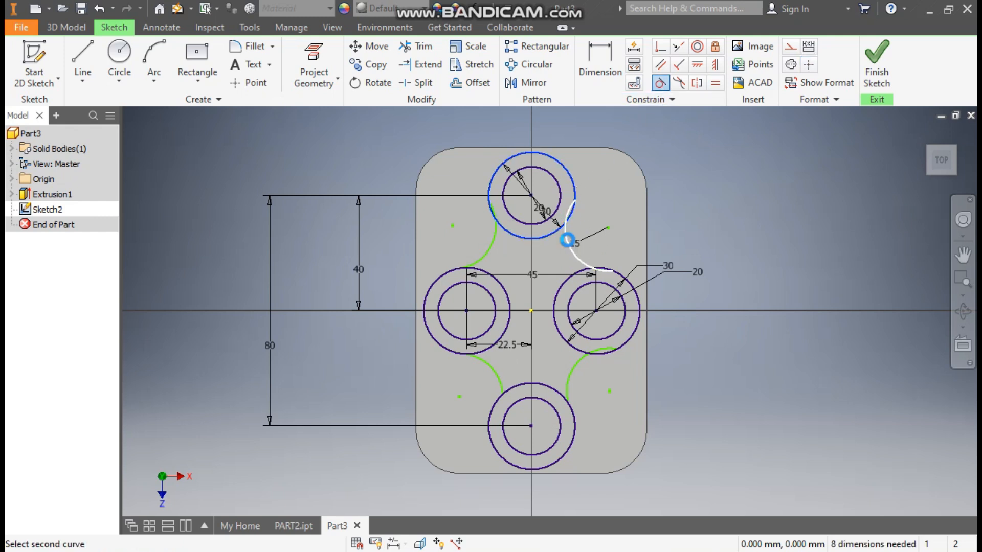
click(580, 252)
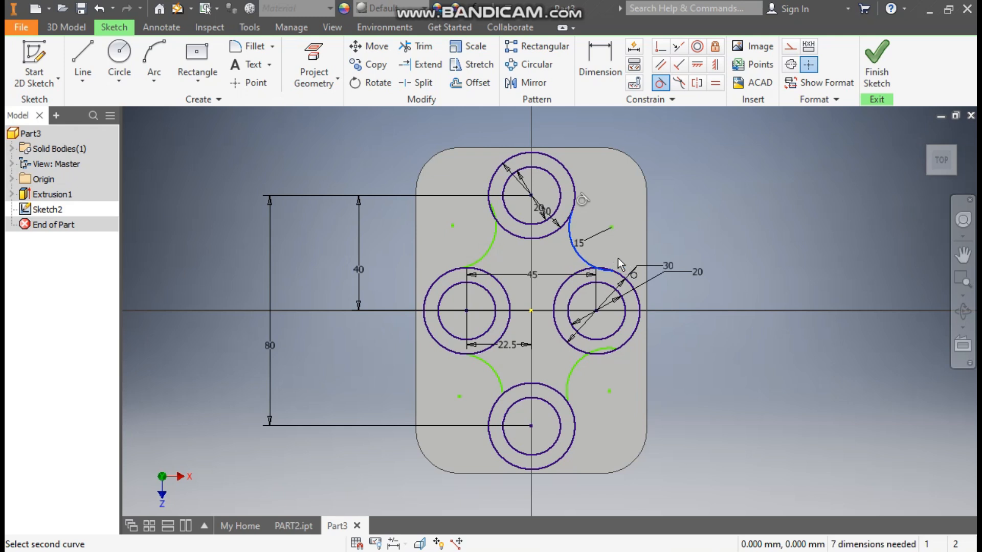
click(634, 290)
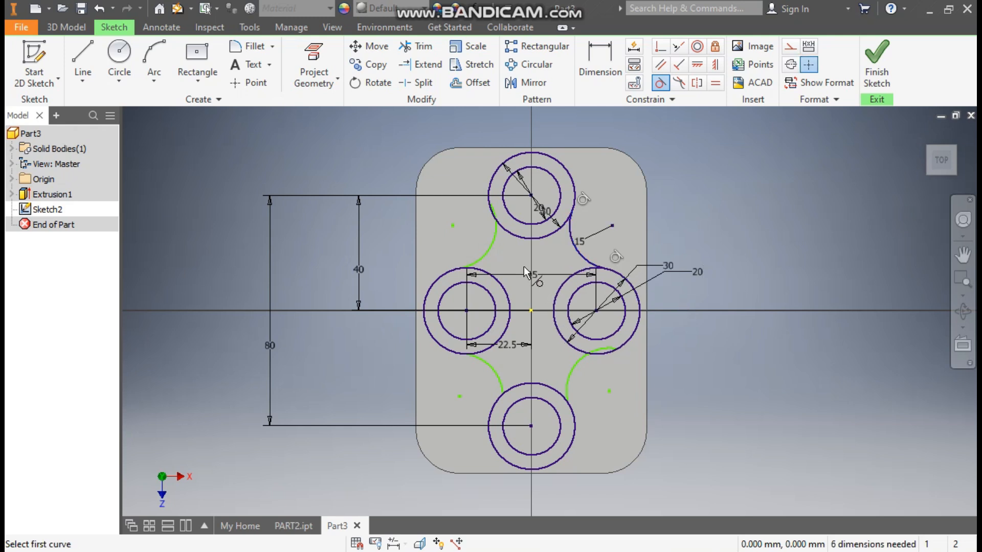
click(511, 235)
click(488, 247)
click(491, 248)
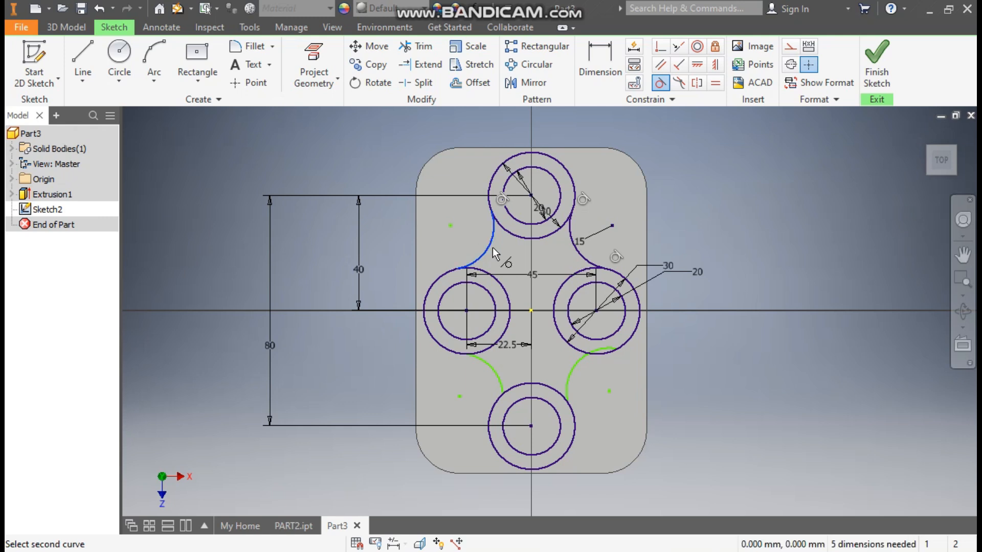
click(496, 281)
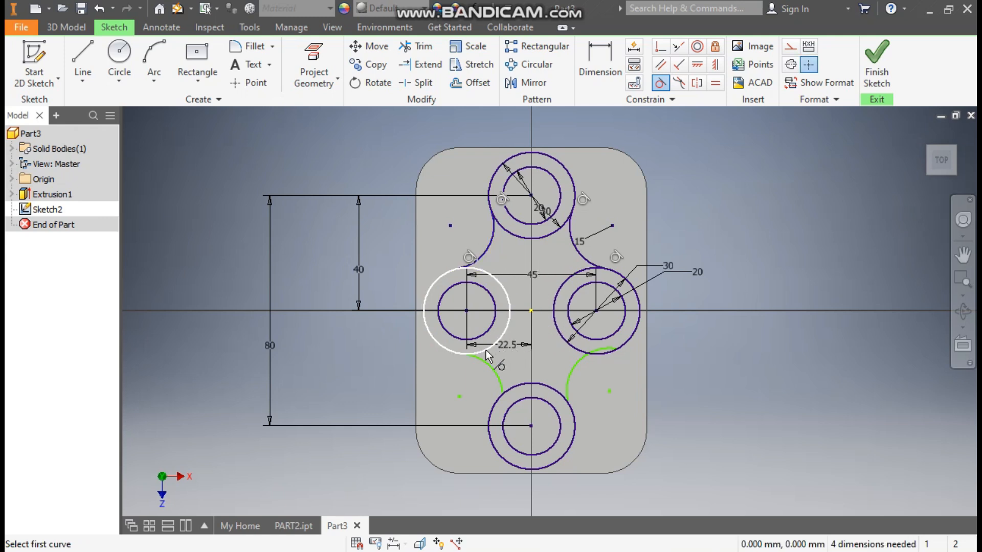
Step: Make the lower-left and lower-right arcs tangent to the bottom and side circles, fully constraining the sketch
click(498, 340)
click(488, 366)
click(516, 385)
click(491, 372)
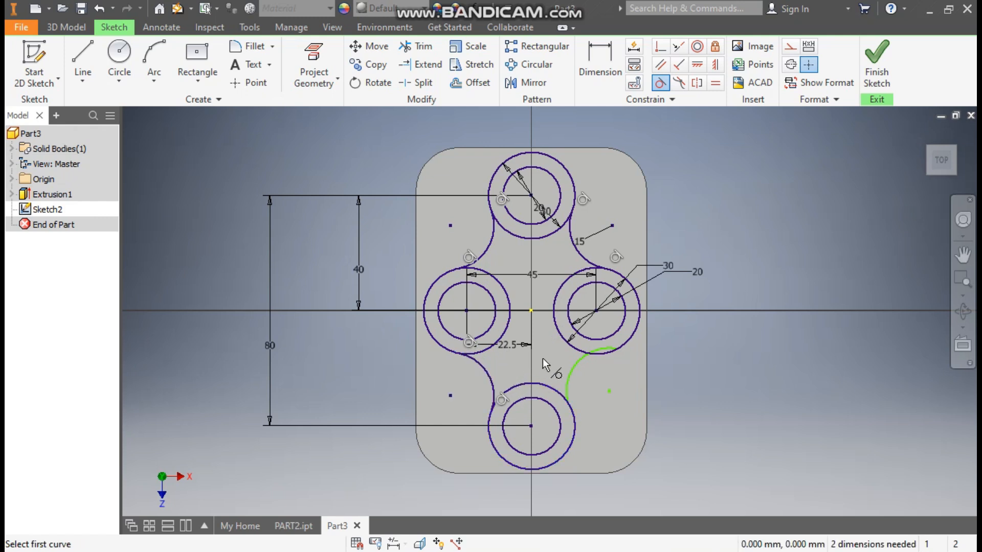
click(575, 371)
click(589, 355)
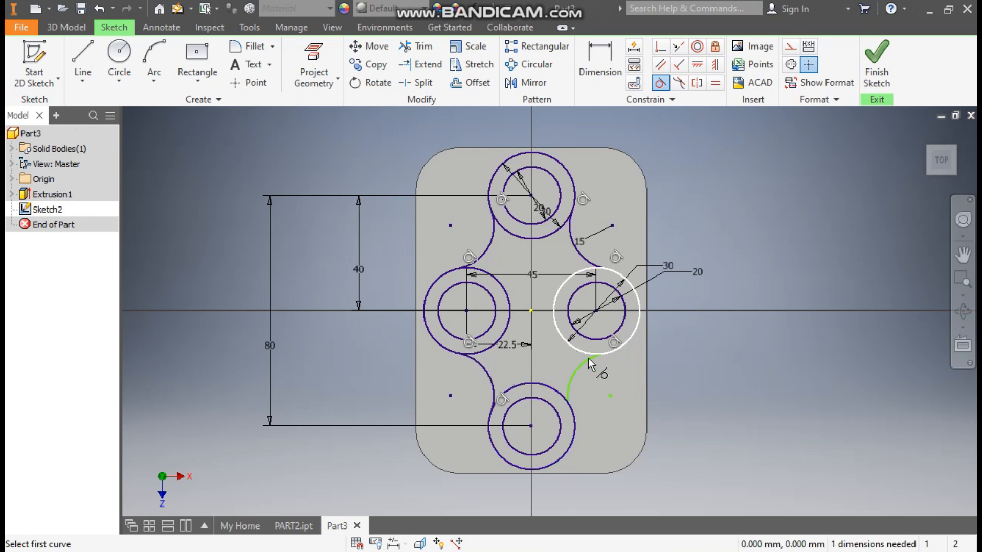
click(570, 389)
click(573, 411)
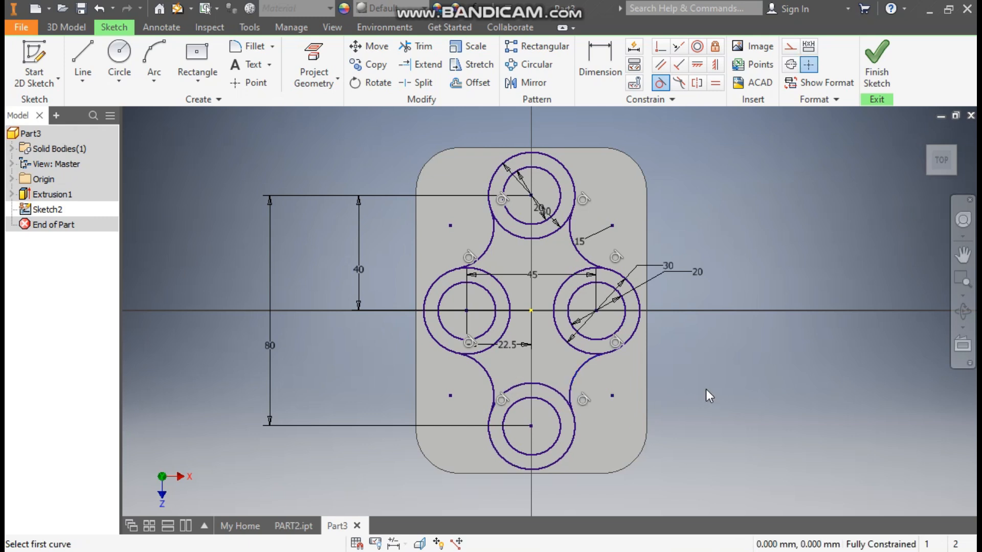
key(Escape)
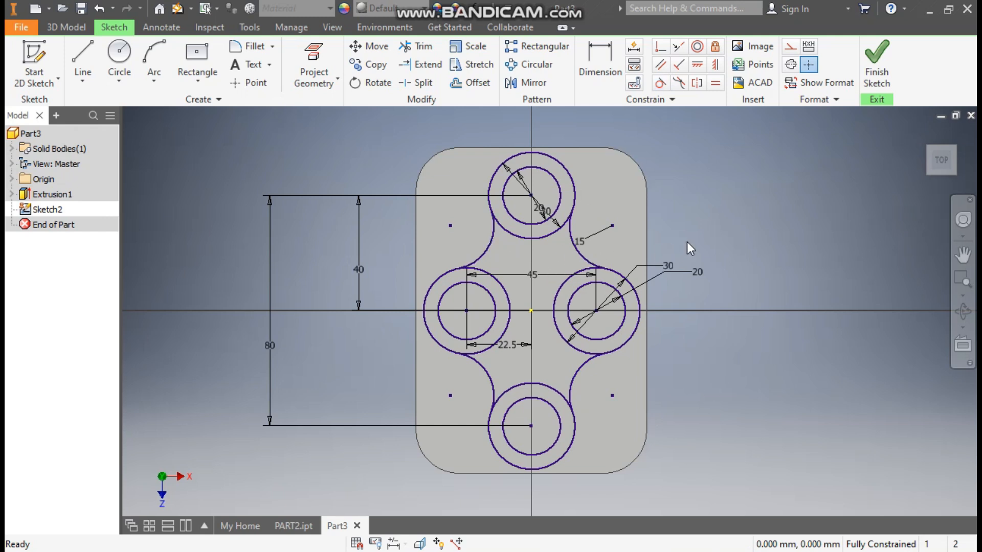
Step: Offset the upper-left and upper-right connecting arcs by 5 mm
click(469, 87)
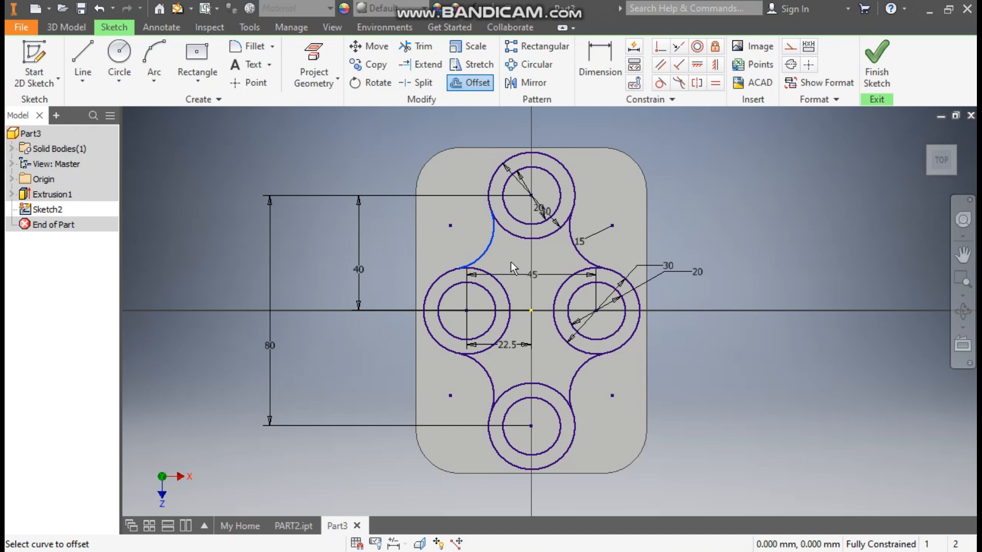
click(510, 262)
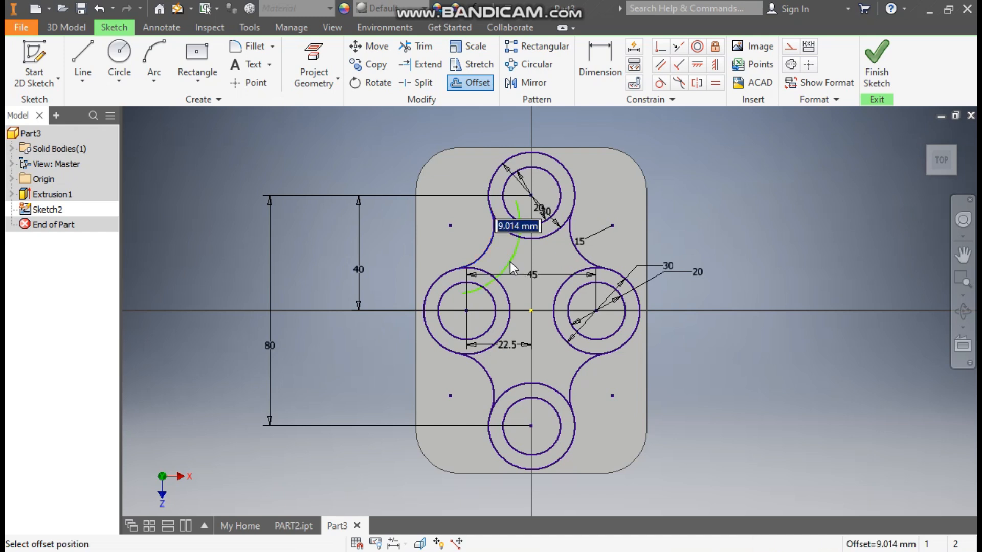
text(5)
key(Return)
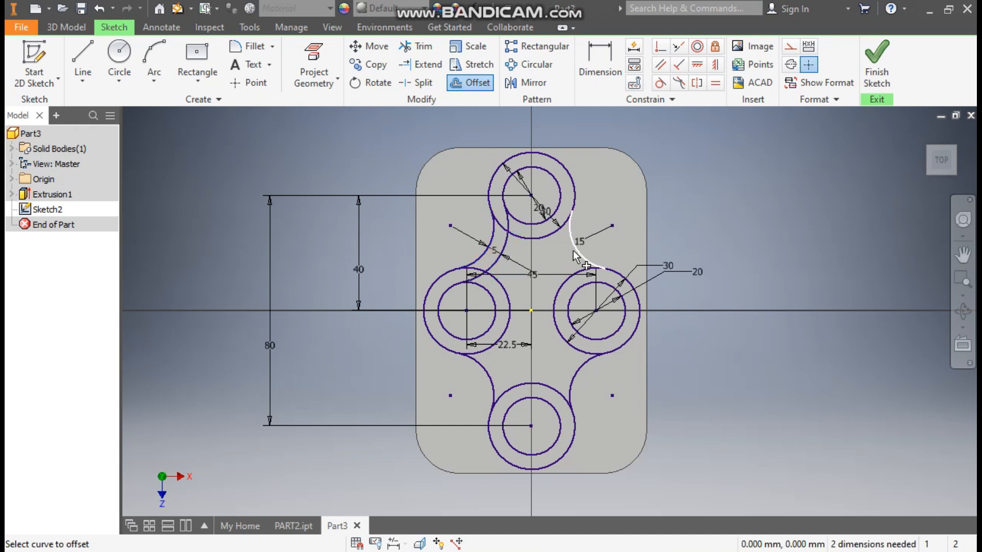
click(547, 259)
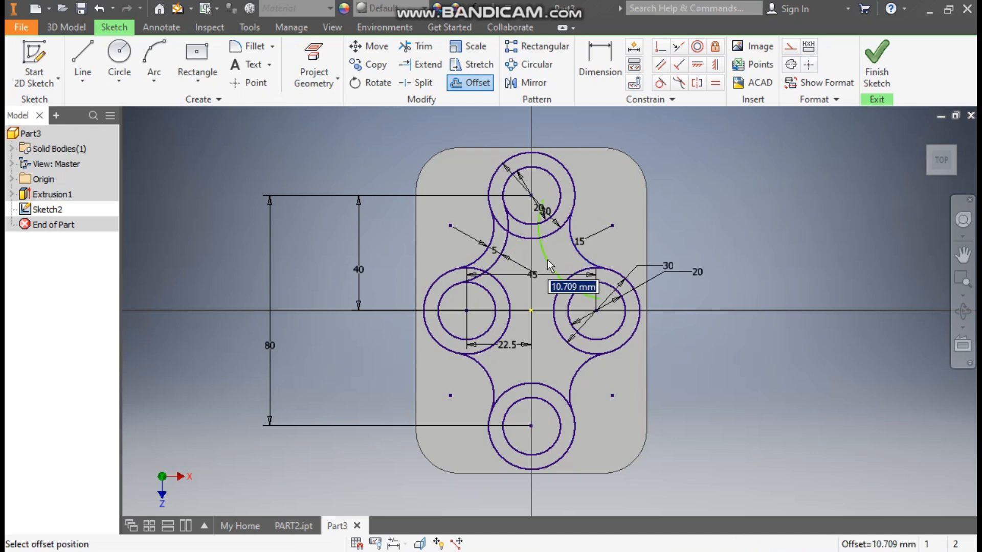
key(Return)
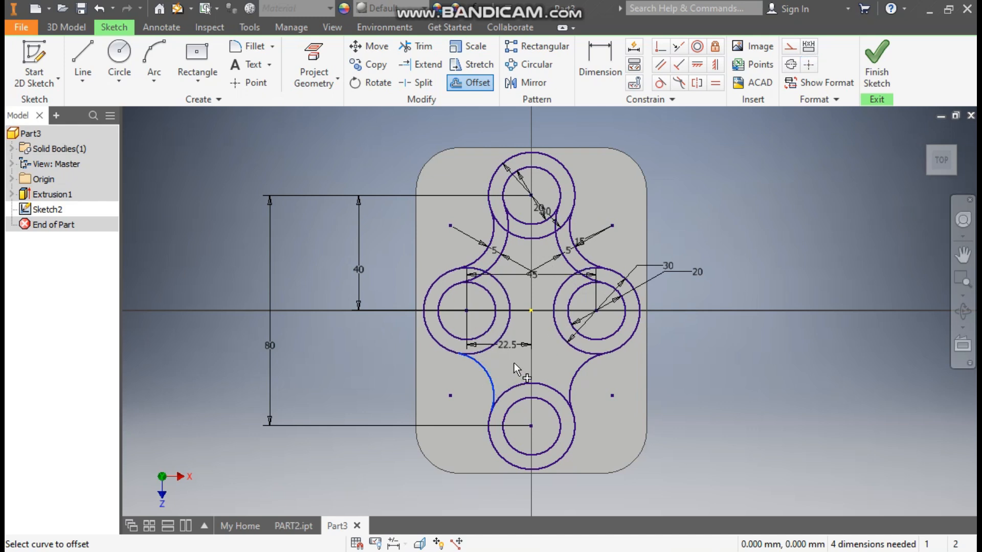
Step: Offset the lower-left and lower-right connecting arcs by 5 mm
key(Return)
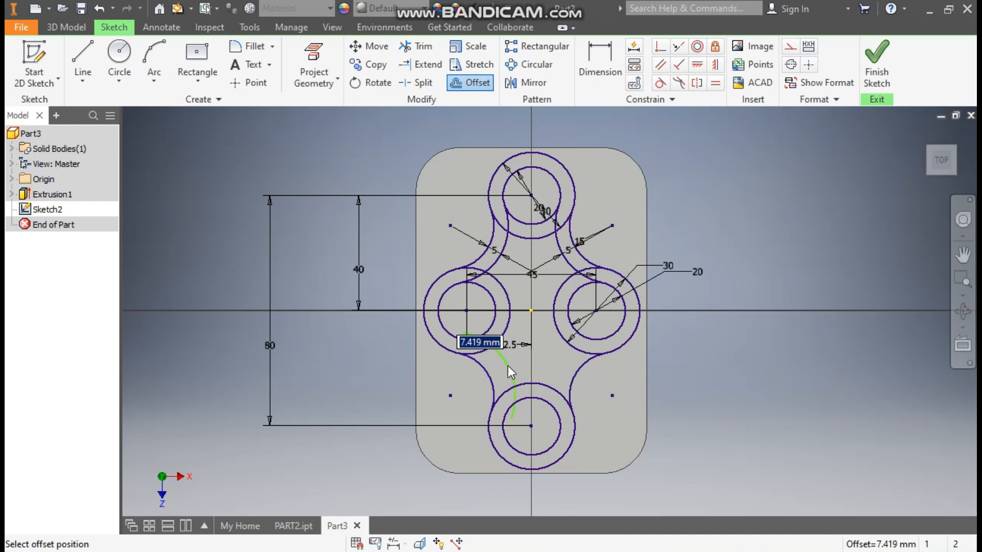
text(5)
key(Return)
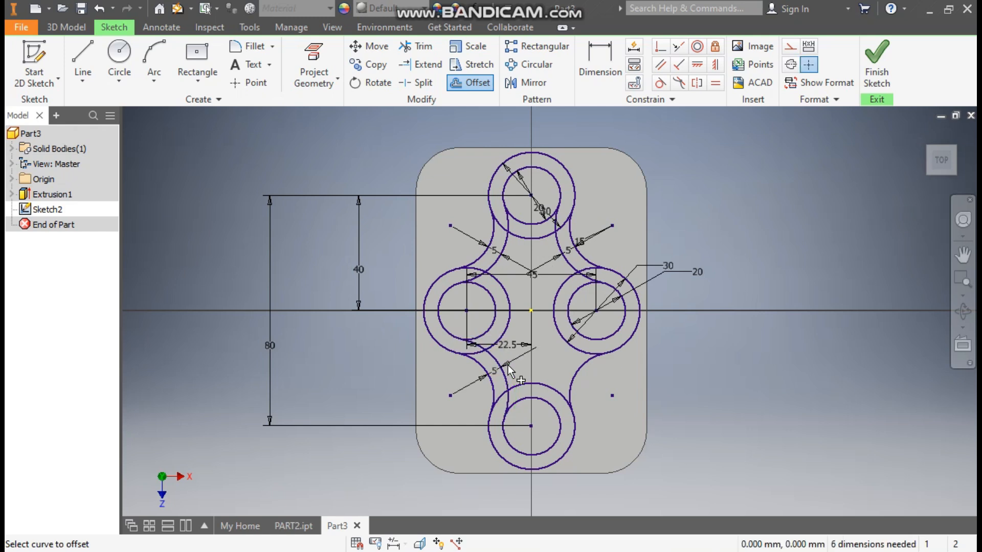
click(584, 360)
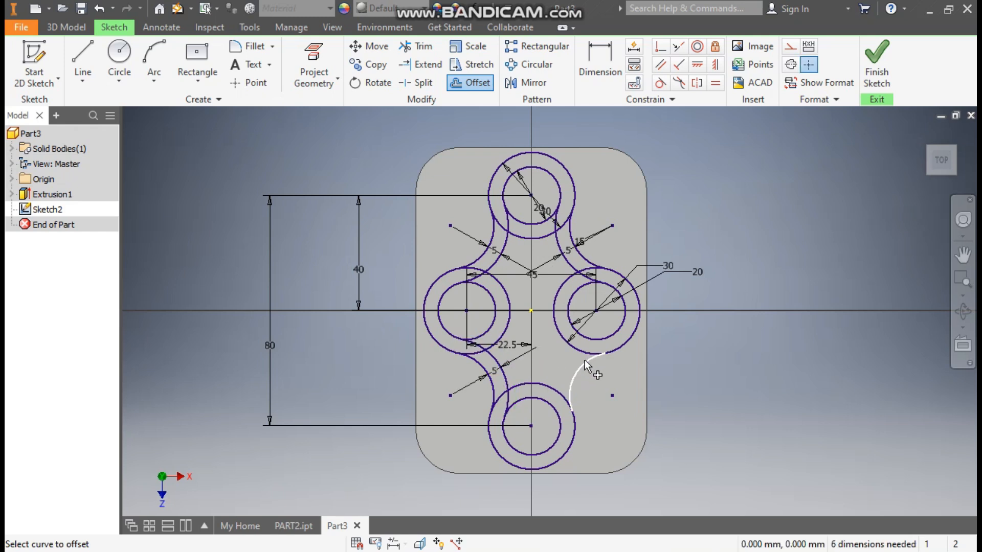
key(Return)
click(547, 354)
key(Escape)
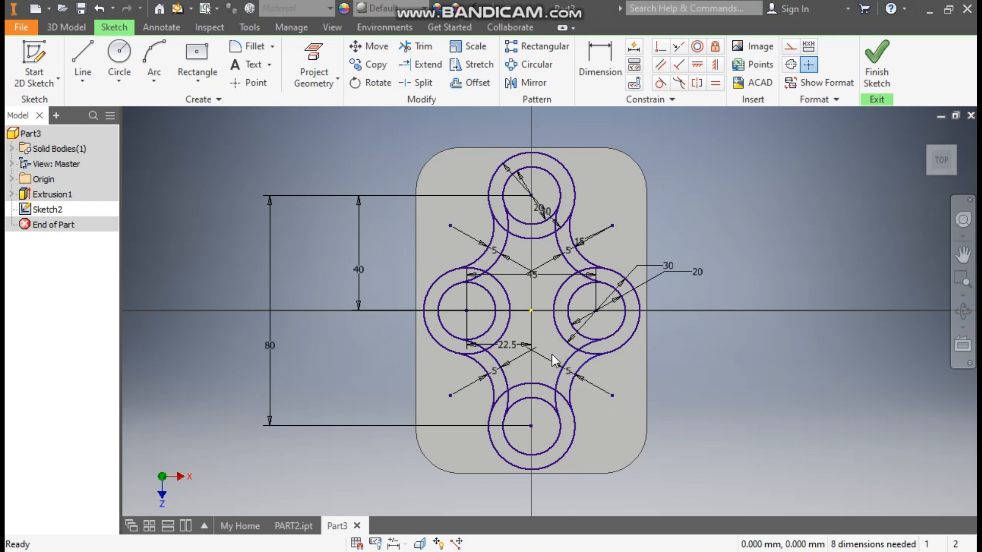
scroll(551, 354, up, 3)
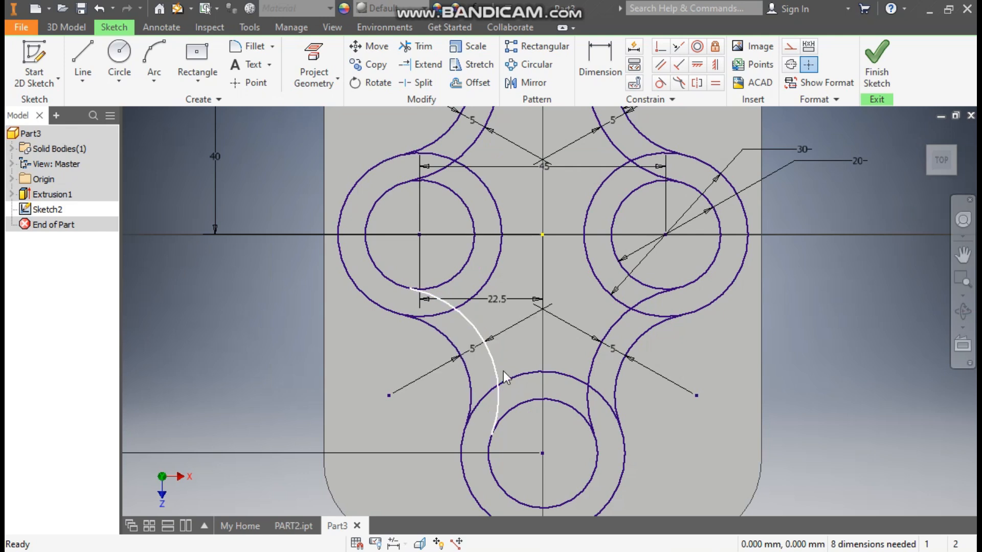
Step: Trim the arc pieces inside the top, left and right rings
scroll(544, 297, down, 1)
middle_drag(545, 297, 532, 320)
scroll(533, 320, down, 1)
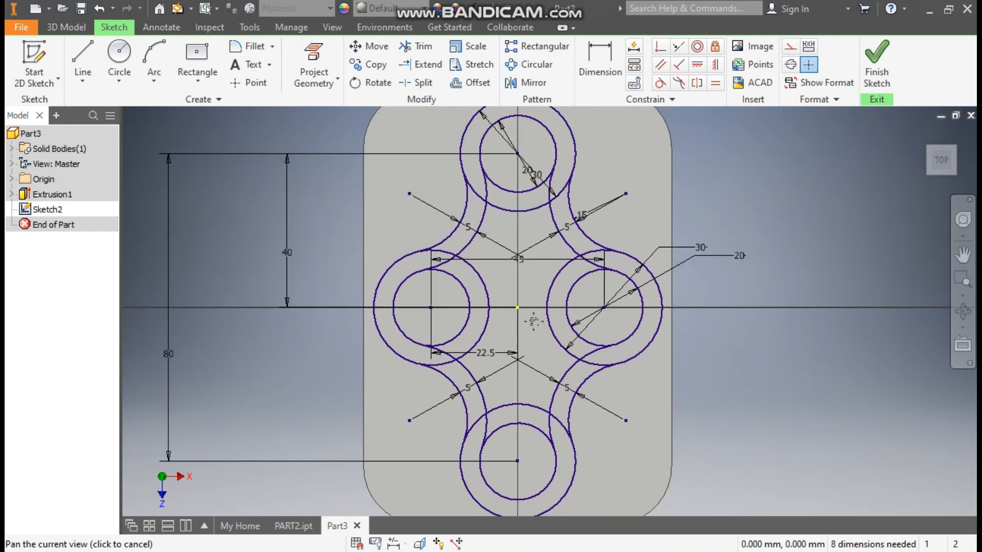
click(416, 46)
scroll(474, 165, up, 3)
click(495, 206)
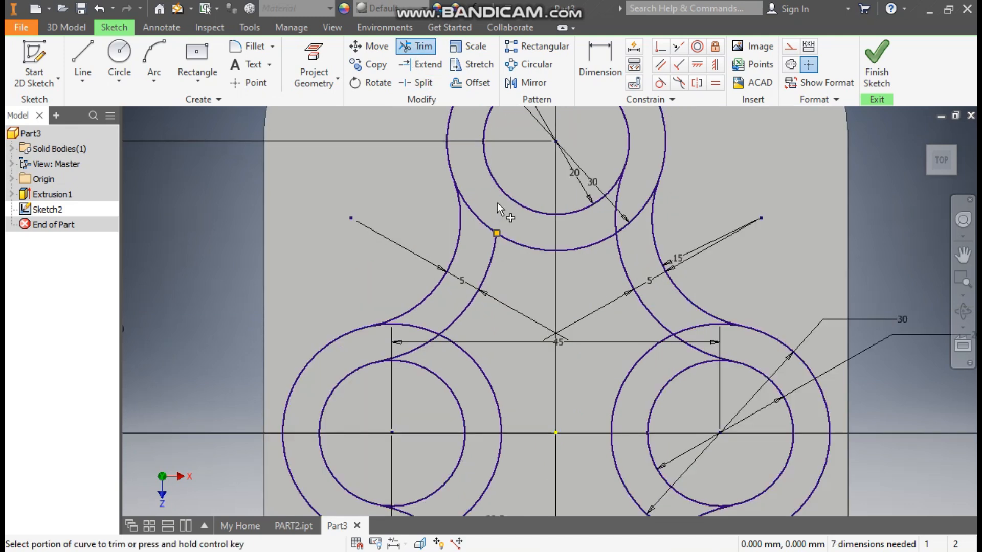
click(620, 210)
scroll(573, 328, down, 1)
middle_drag(573, 322, 518, 202)
click(391, 229)
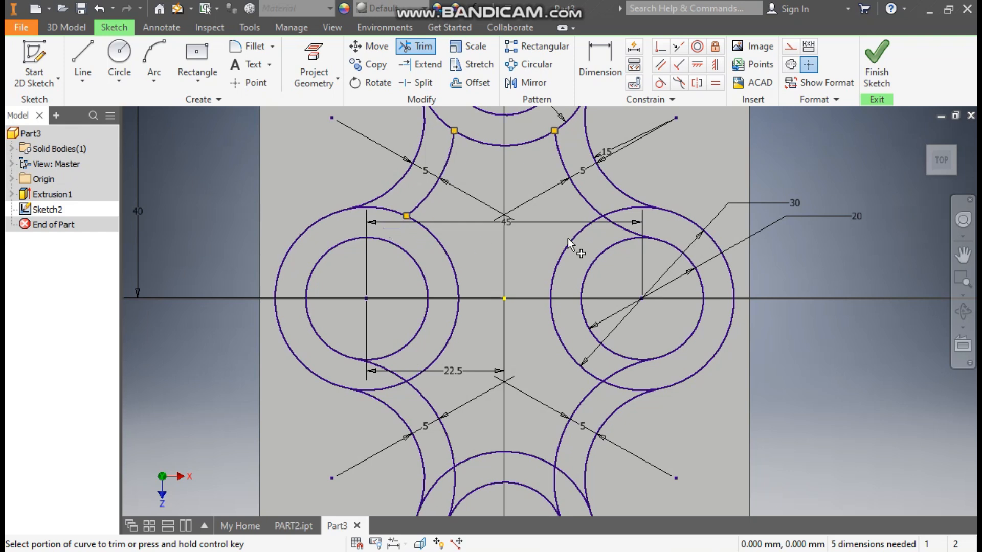
click(626, 230)
Step: Trim the arcs inside the bottom ring and the leftover pieces, then finish the sketch
middle_drag(588, 380, 582, 226)
click(460, 317)
click(547, 328)
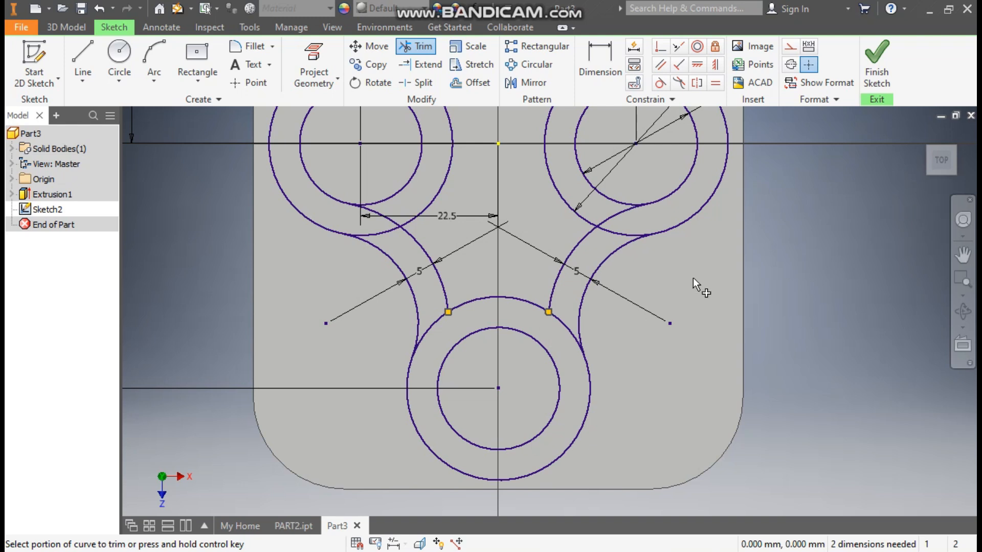
click(615, 217)
click(380, 213)
middle_drag(491, 215, 485, 353)
scroll(483, 335, up, 1)
scroll(786, 251, up, 2)
middle_drag(785, 253, 729, 294)
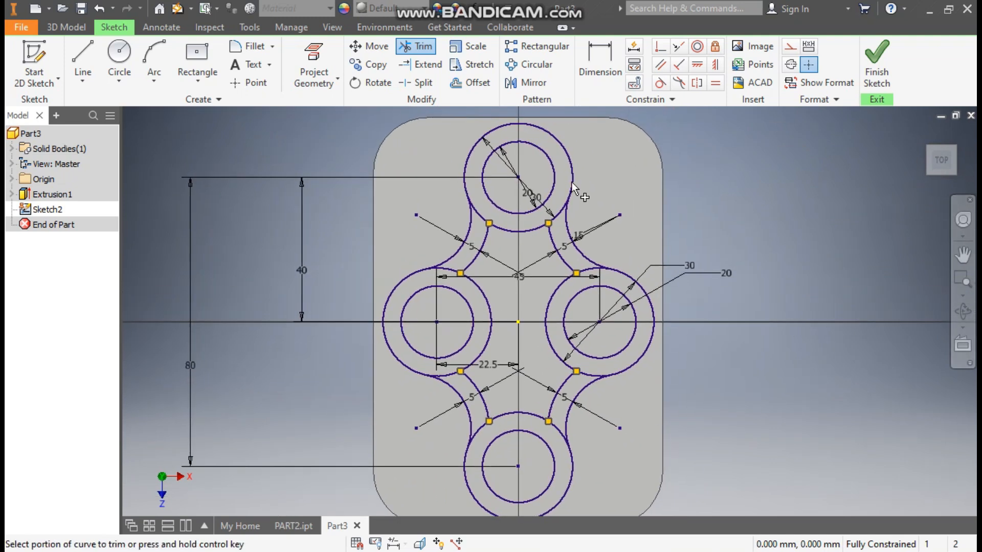
click(875, 66)
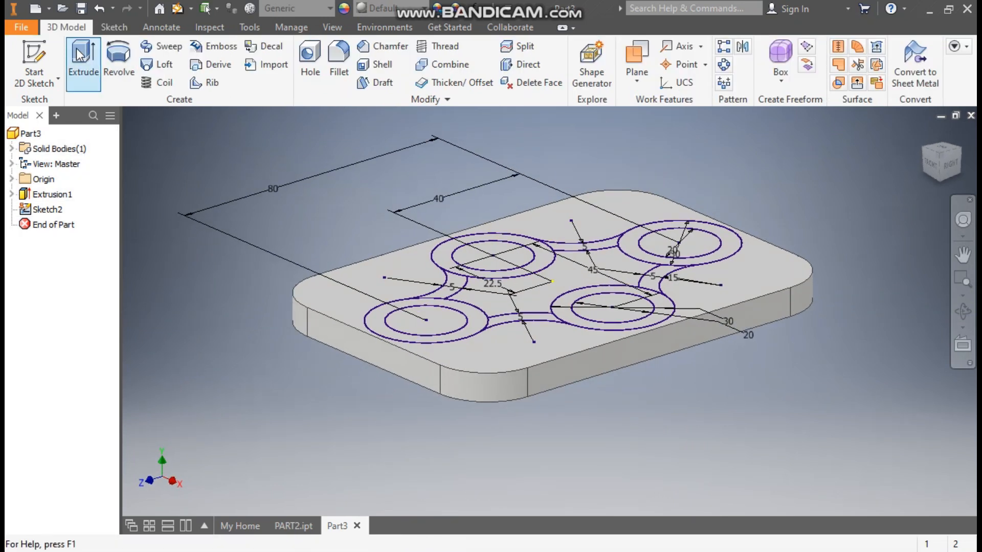
Step: Start an extrusion and select the four ring profiles and their connecting regions
click(79, 56)
click(647, 234)
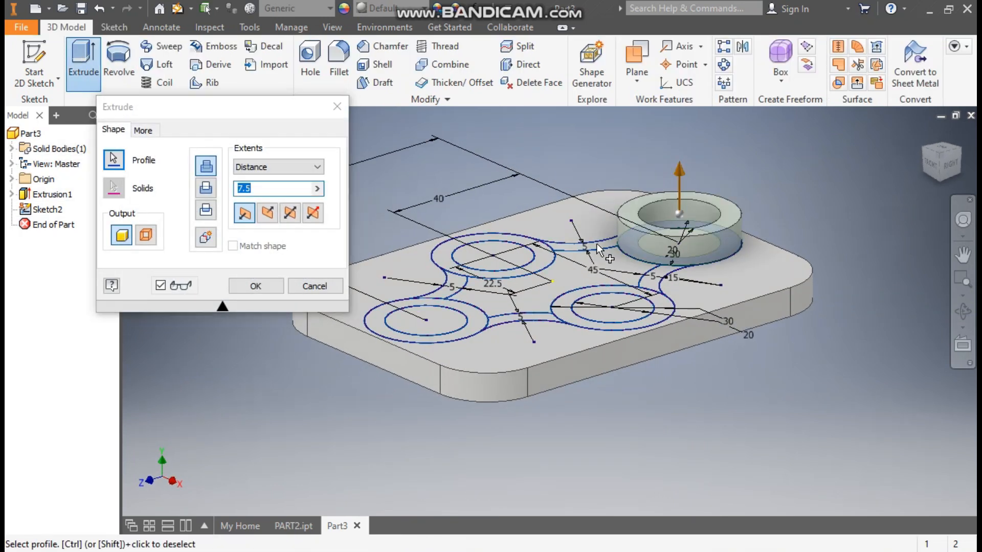
click(596, 243)
click(527, 238)
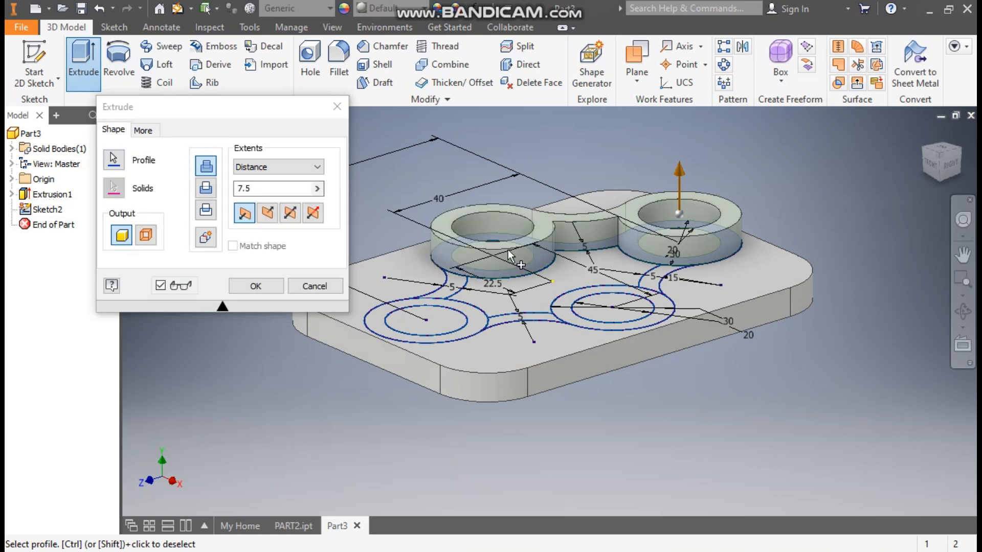
click(446, 290)
click(446, 302)
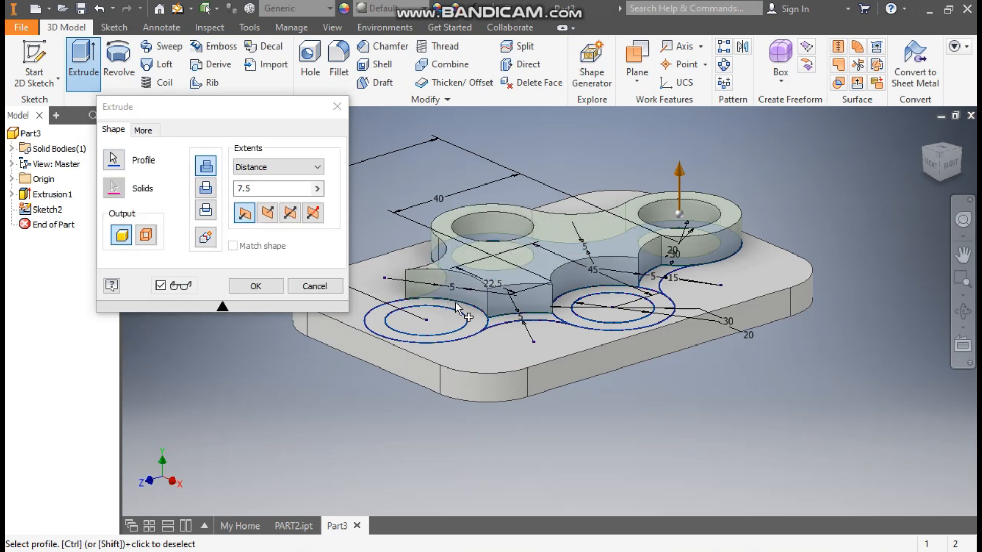
scroll(473, 304, up, 3)
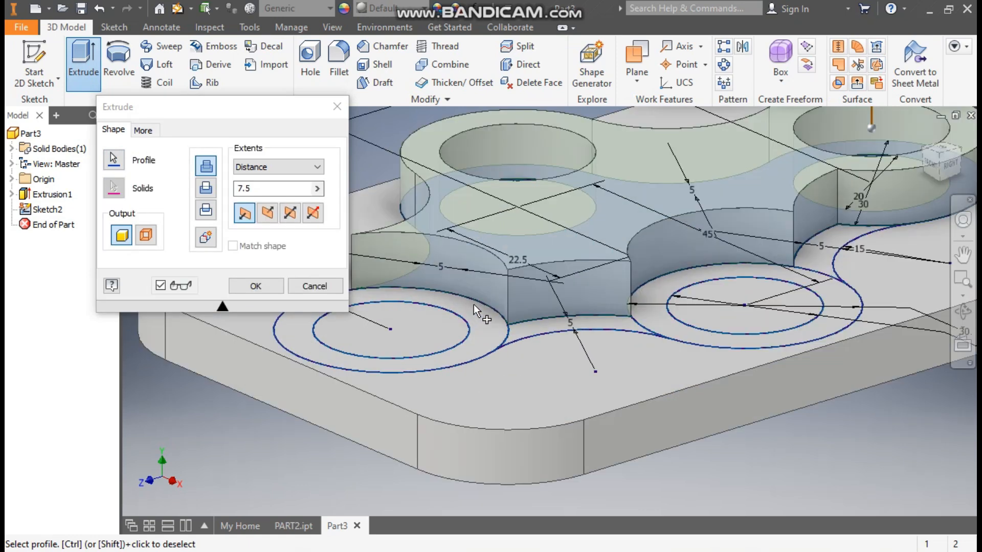
ctrl+click(568, 280)
middle_drag(519, 313, 612, 311)
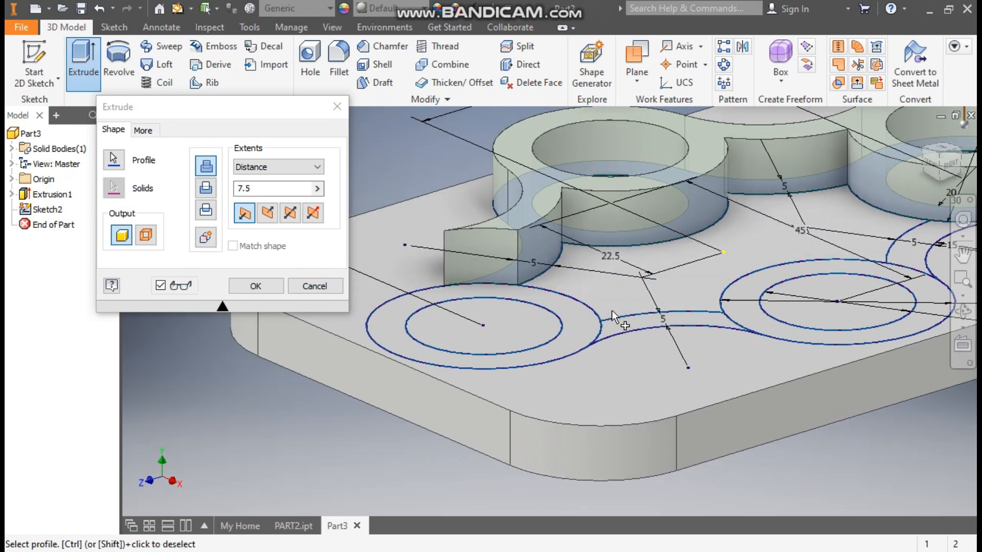
click(532, 292)
click(625, 324)
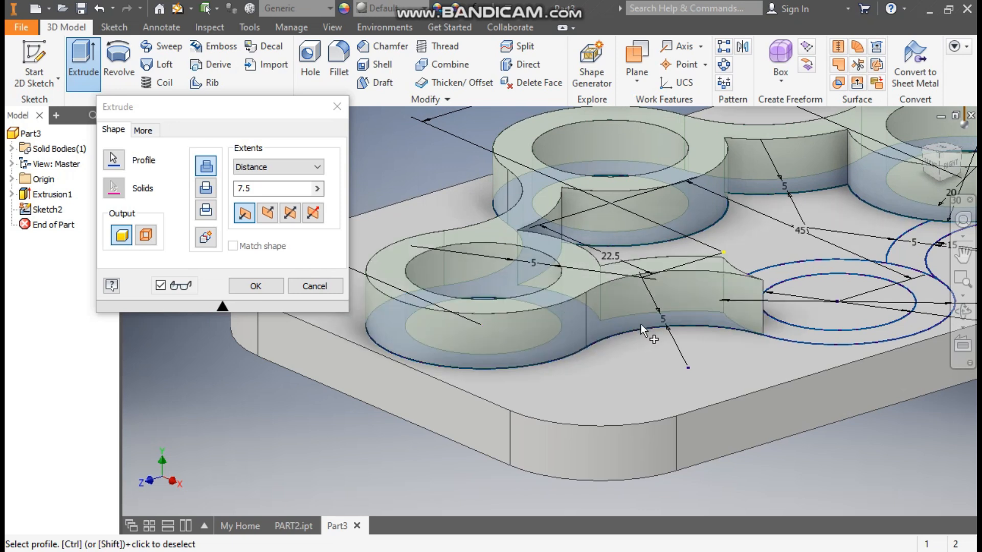
middle_drag(883, 338, 647, 340)
click(665, 356)
click(610, 323)
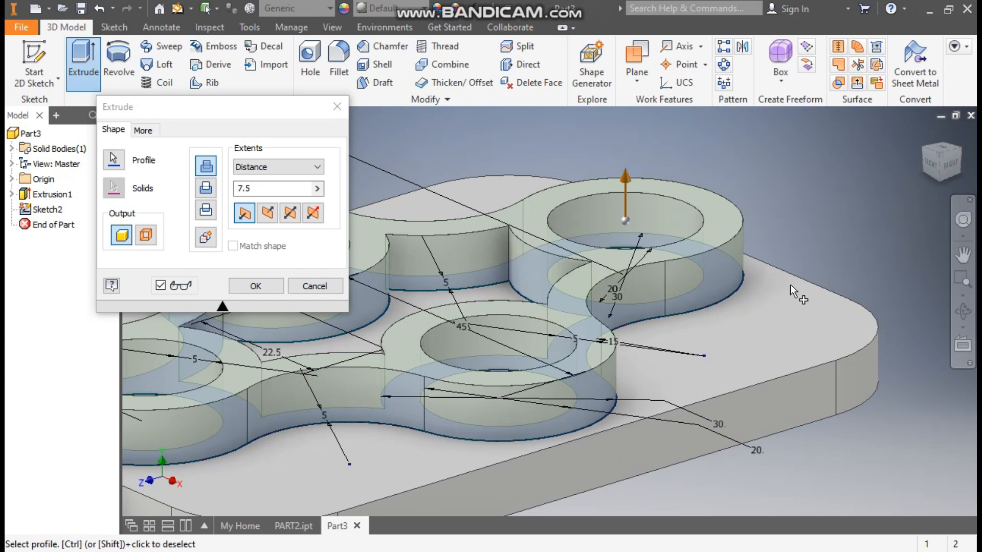
Step: Check the selection from the top view and extrude it 17.5 mm
click(941, 147)
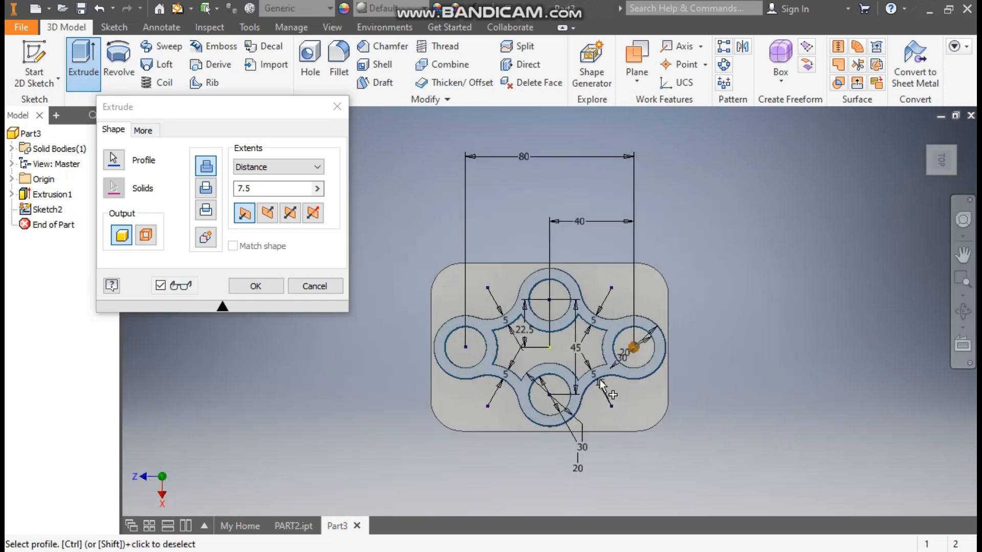
click(958, 137)
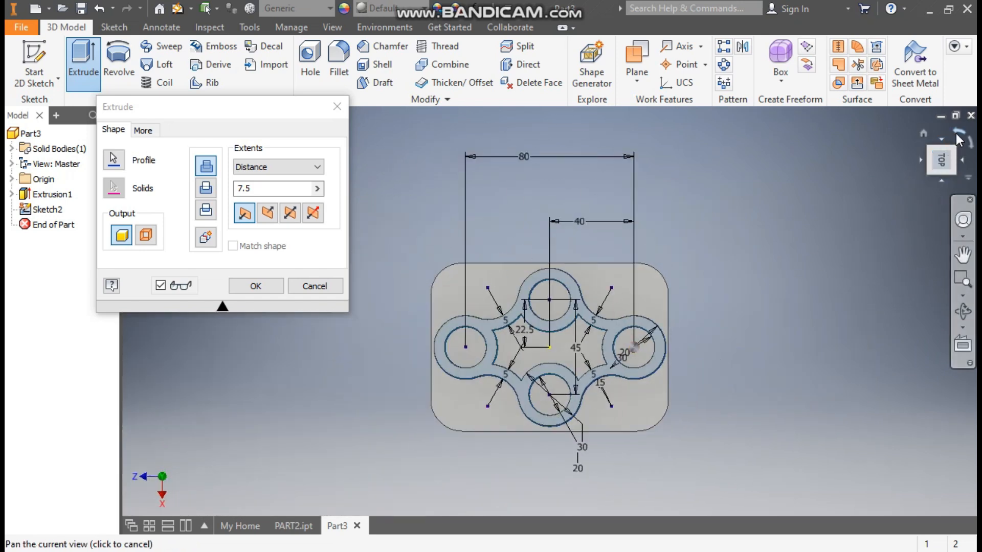
middle_drag(614, 381, 602, 411)
scroll(617, 381, up, 4)
scroll(602, 410, down, 5)
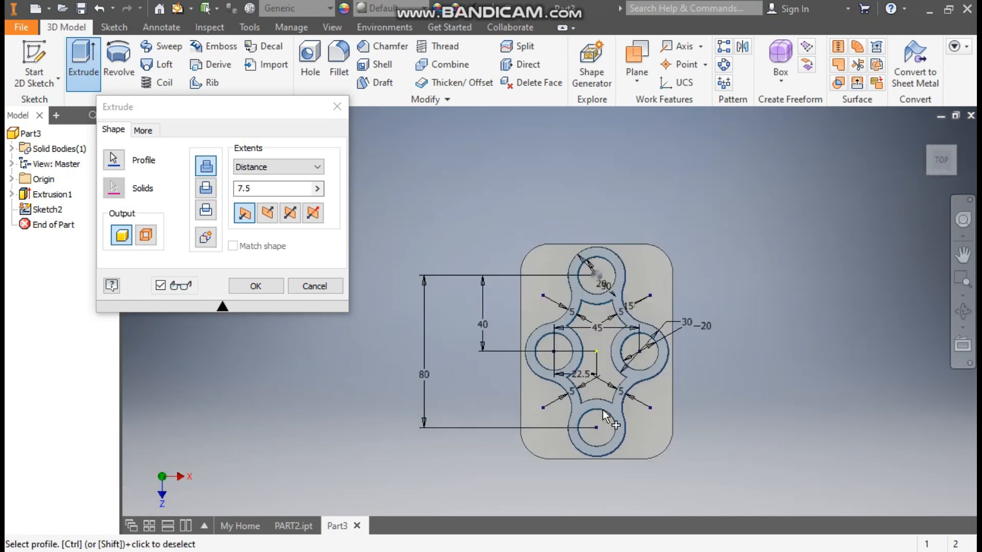
click(924, 133)
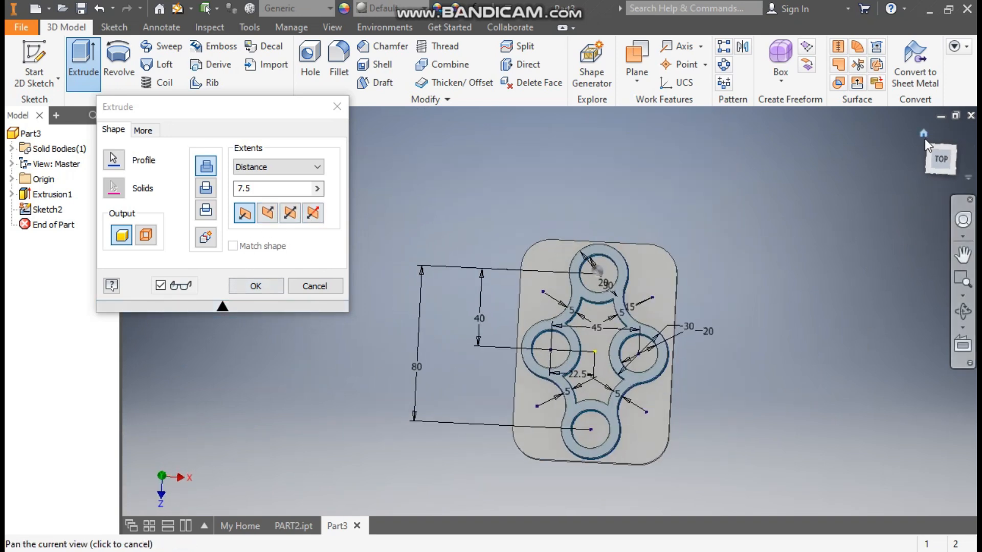
click(289, 187)
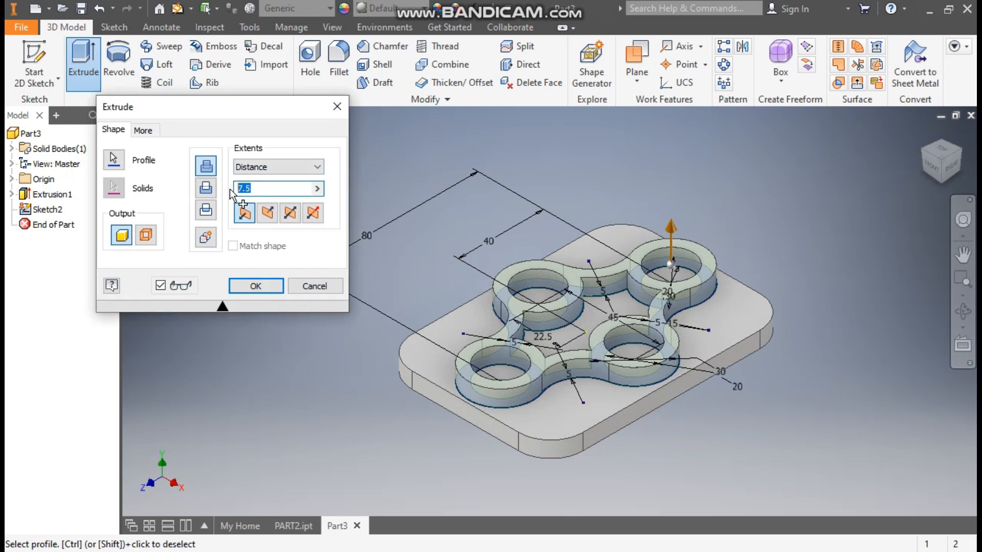
text(17)
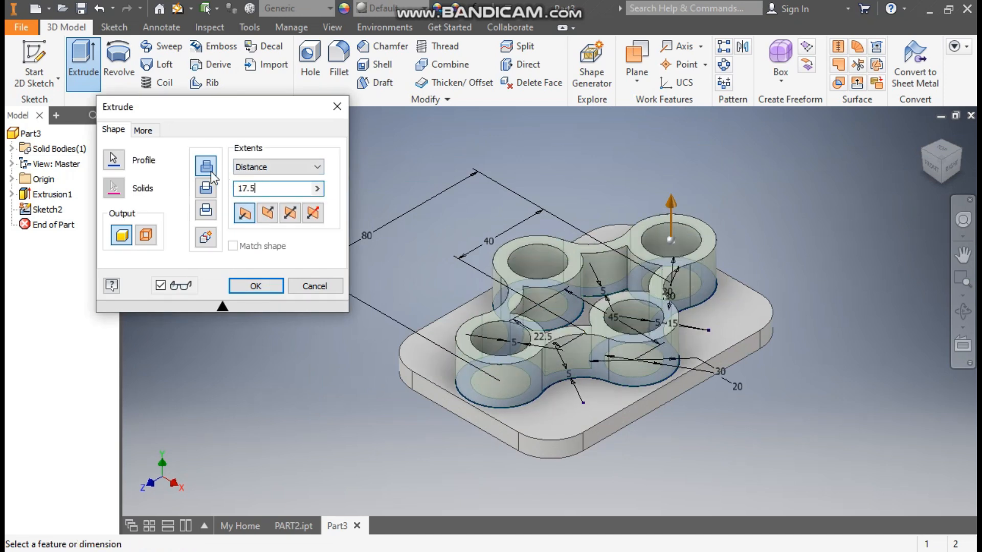
click(255, 286)
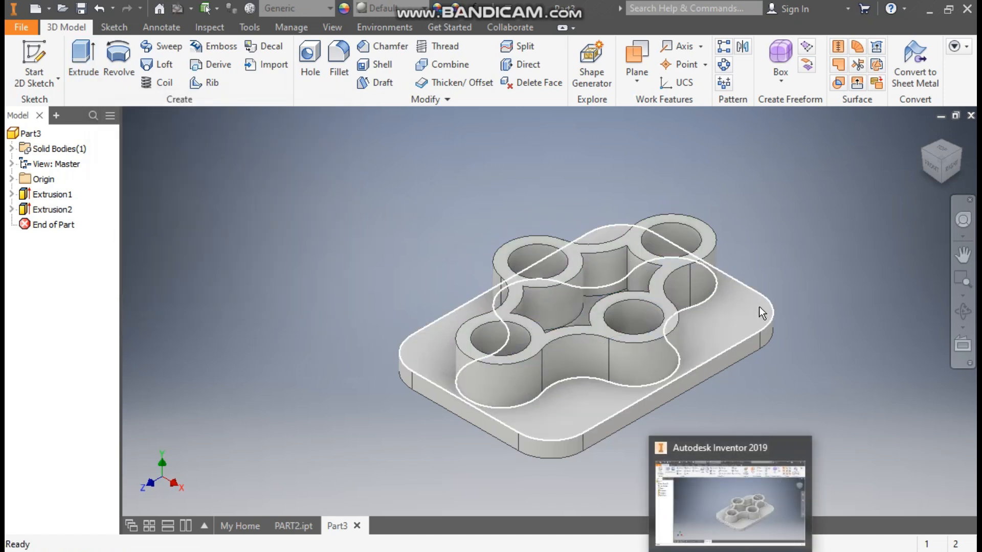
Step: Set a 3 mm fillet radius and pick the first three vertical pocket edges
click(336, 55)
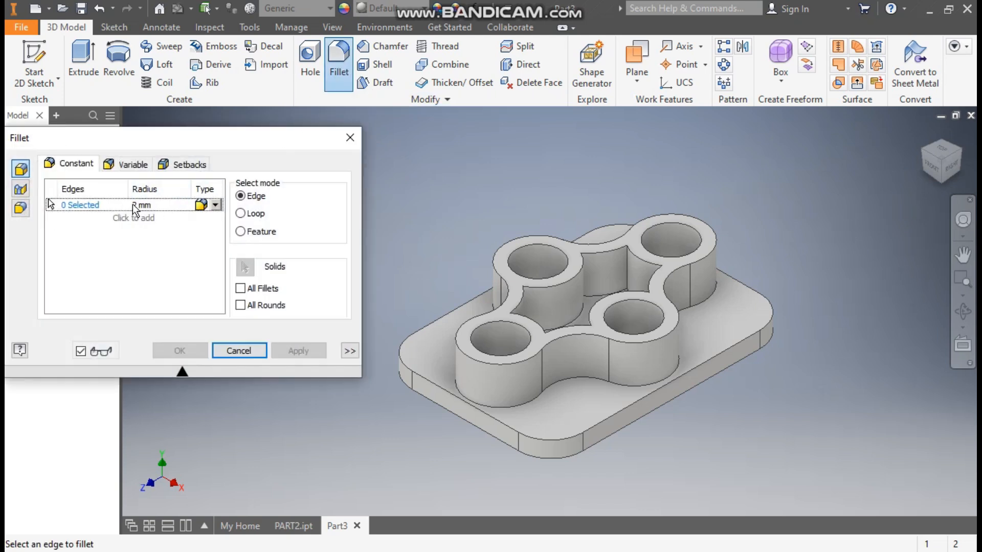
text(3)
scroll(593, 286, up, 5)
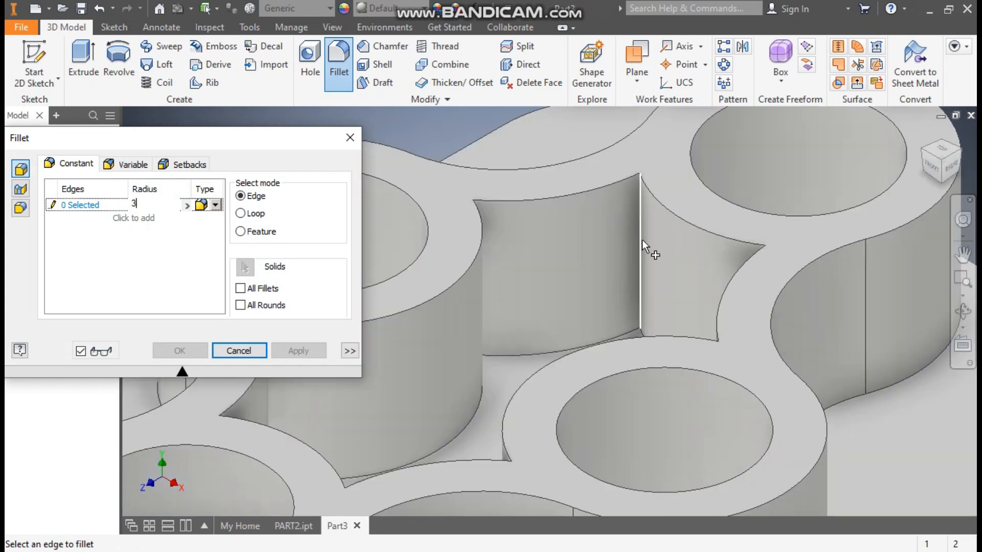
click(640, 238)
scroll(670, 256, down, 5)
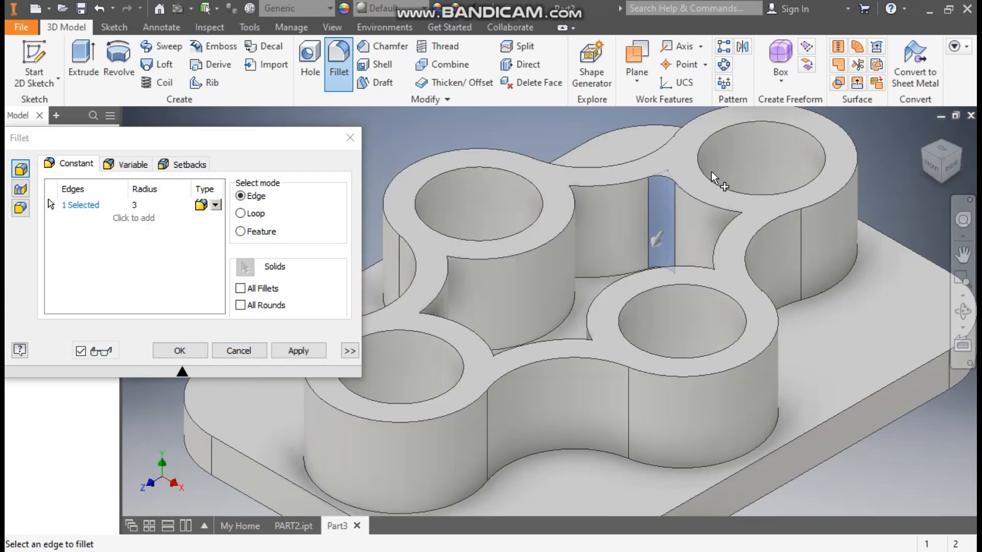
shift+middle_drag(691, 281, 652, 283)
click(623, 207)
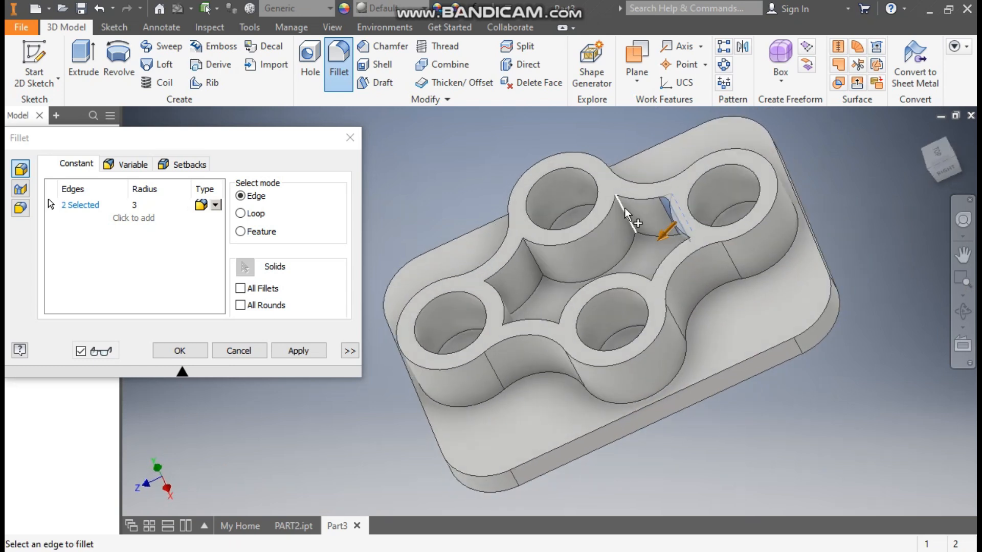
click(532, 256)
Step: Select the remaining five vertical pocket edges and apply the 3 mm fillet
shift+middle_drag(534, 262, 504, 307)
click(500, 307)
click(505, 363)
shift+middle_drag(606, 335, 654, 367)
click(539, 369)
click(644, 373)
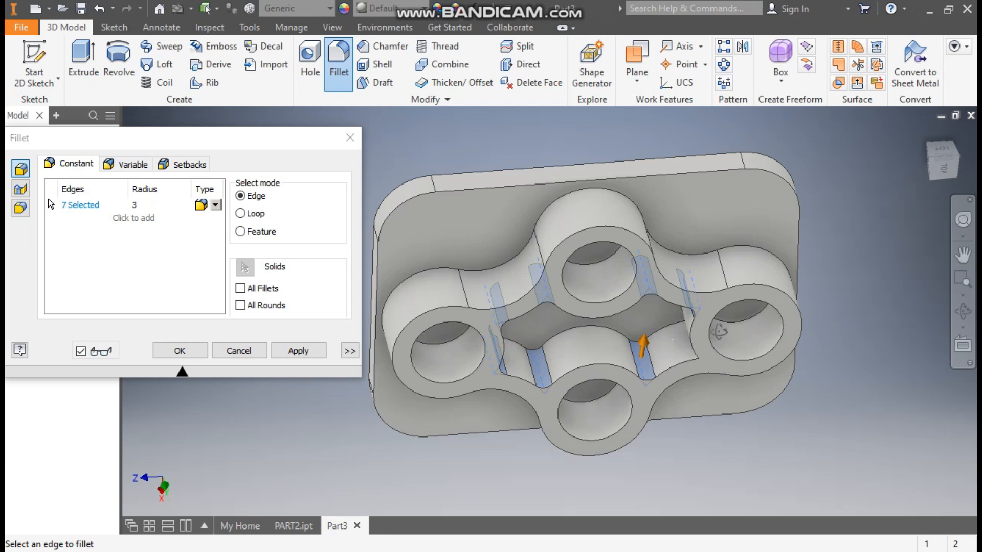
shift+middle_drag(644, 373, 656, 340)
click(654, 333)
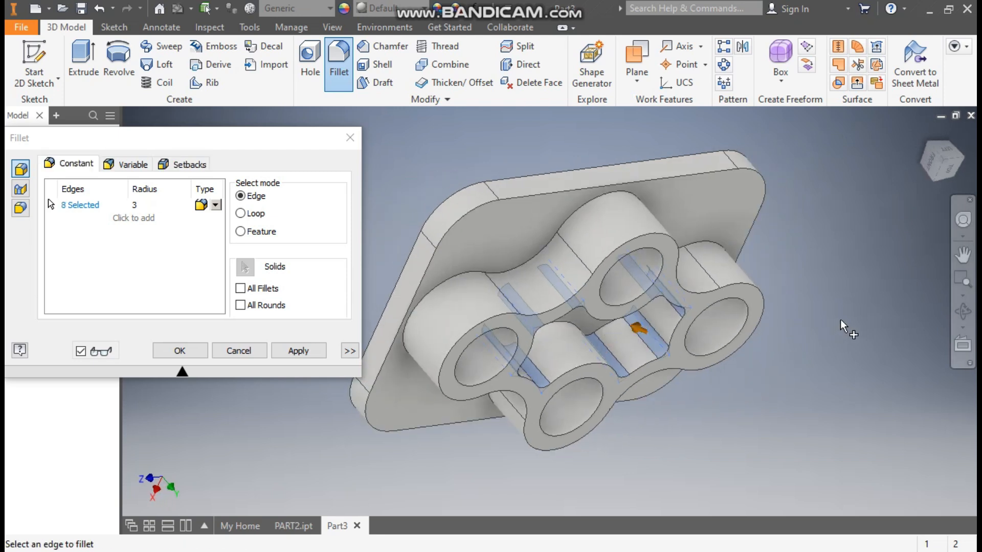
click(923, 133)
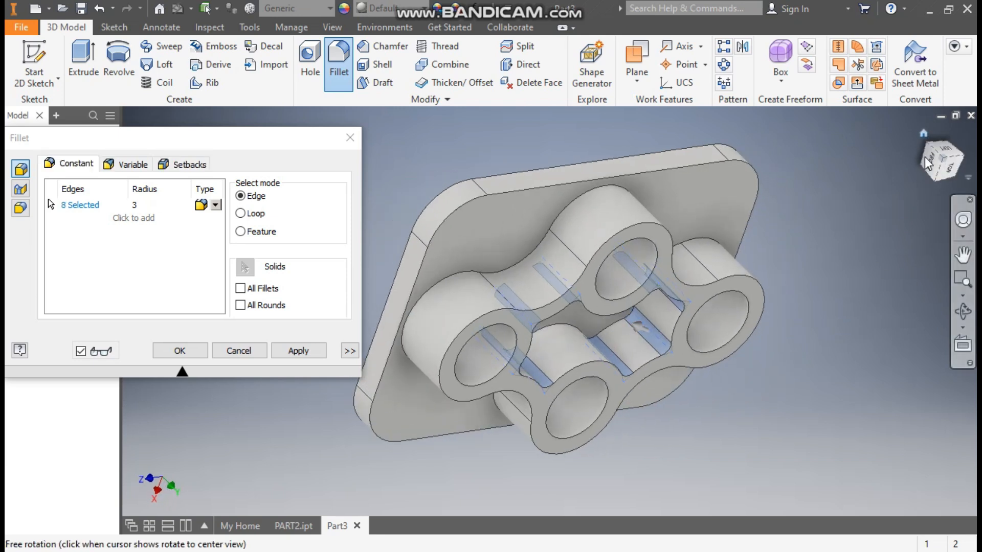
click(179, 351)
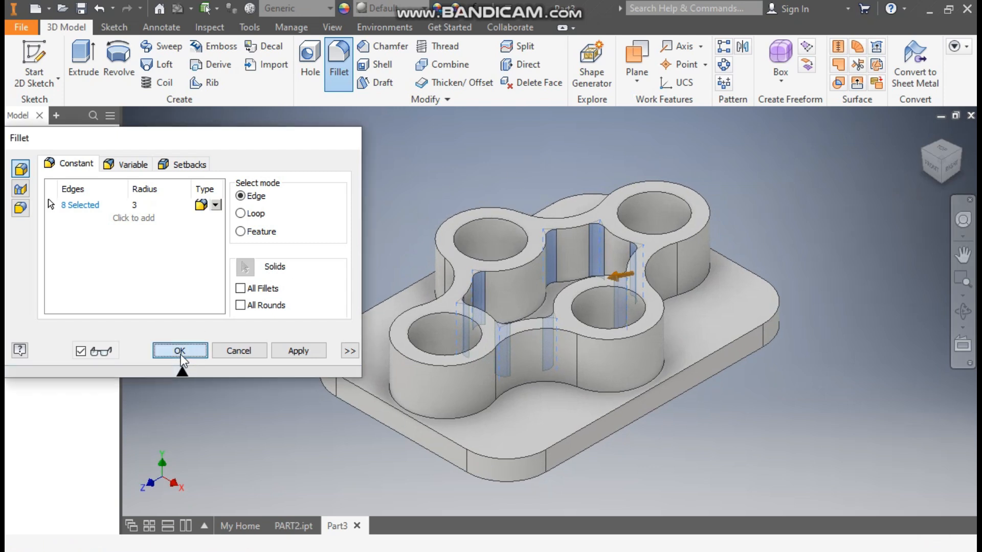
click(944, 149)
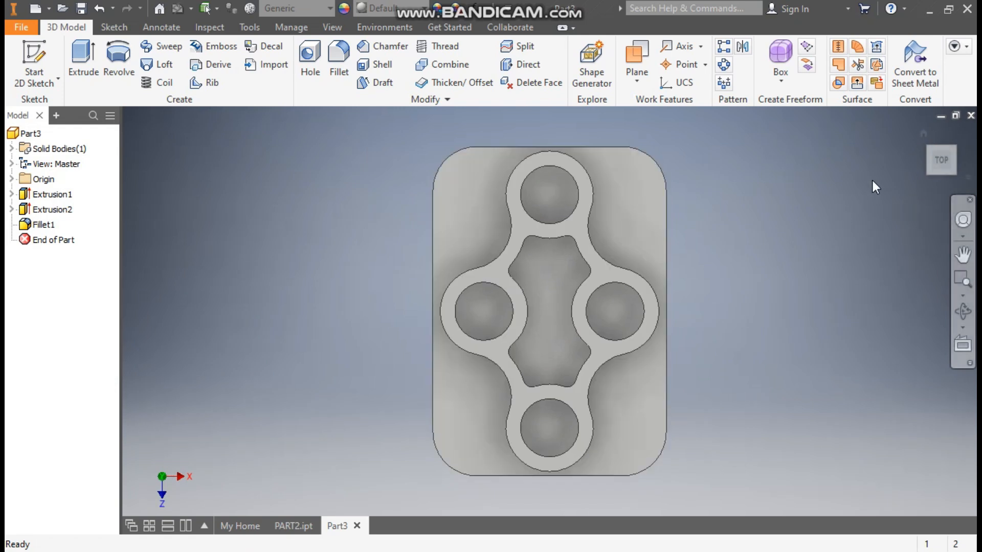
Step: Start a sketch on the plate's top face and draw a construction rectangle centred at the origin
click(620, 184)
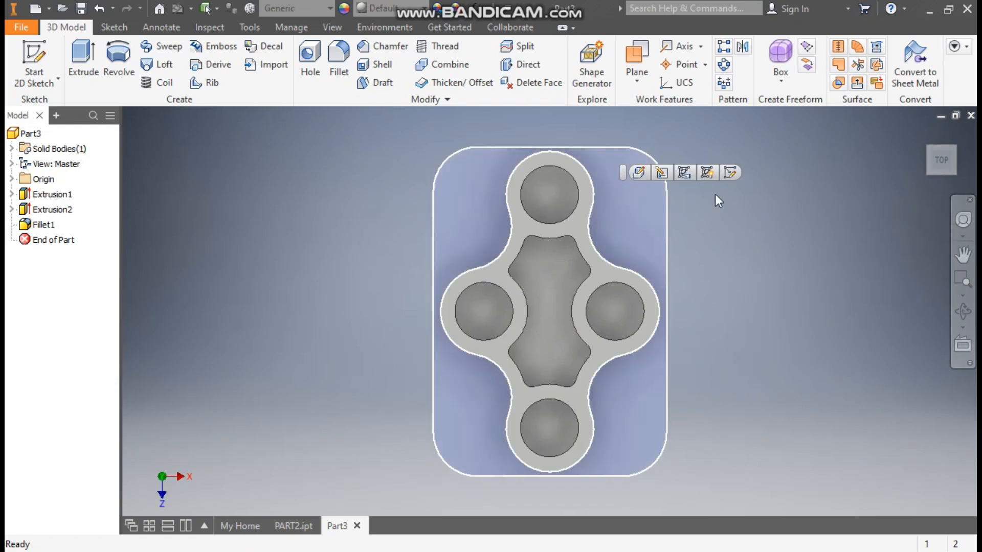
click(733, 174)
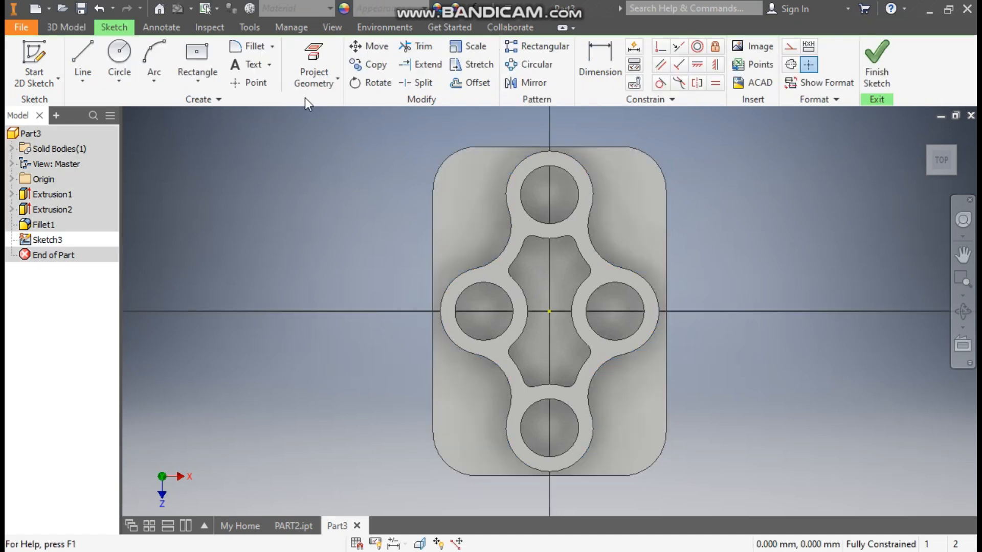
click(194, 72)
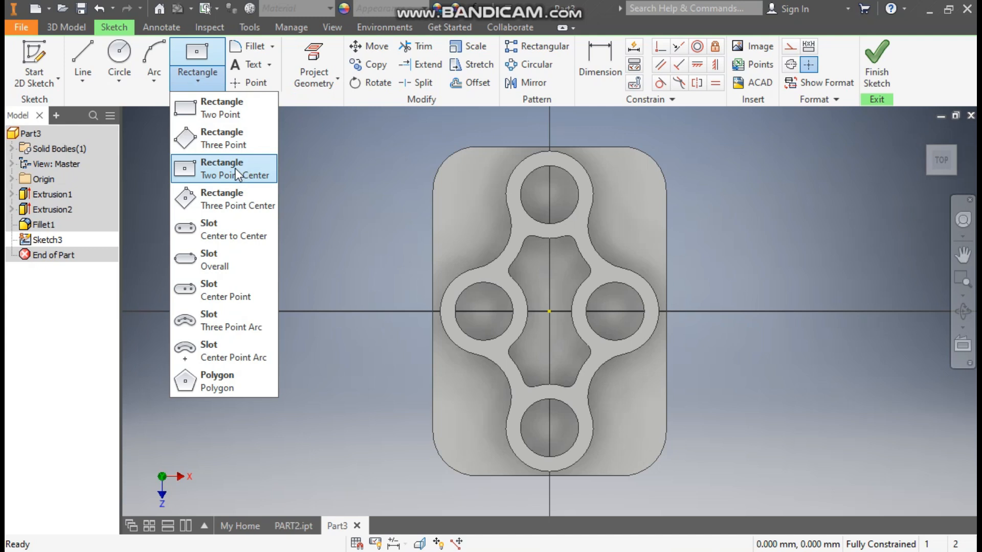
click(198, 171)
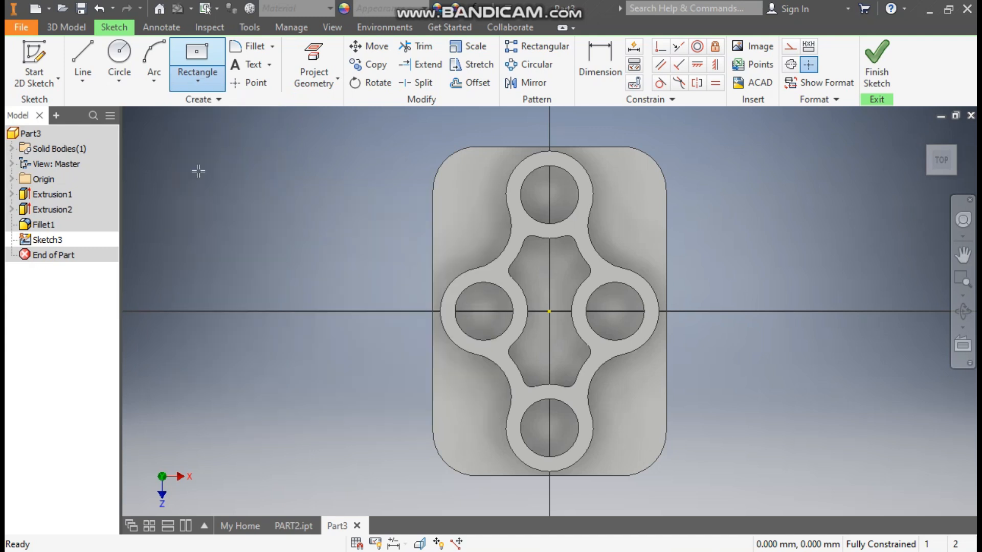
click(787, 46)
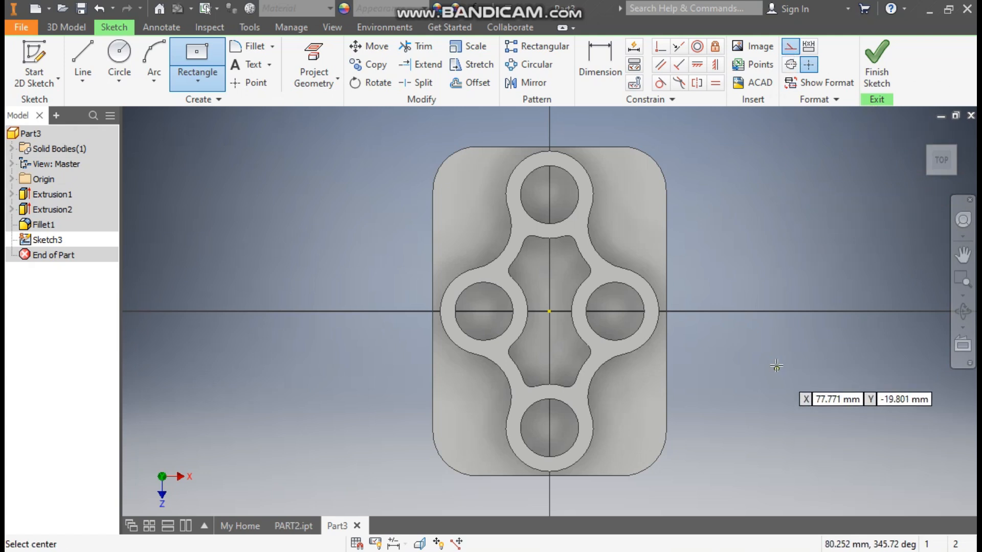
click(549, 312)
click(640, 179)
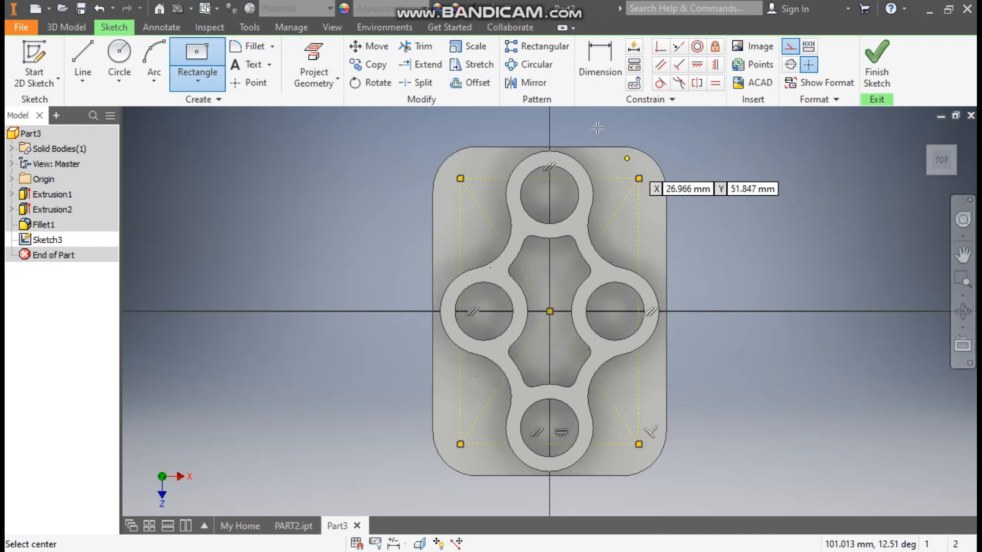
Step: Dimension the rectangle 15 below the plate's top edge and 50 wide
click(595, 54)
click(609, 178)
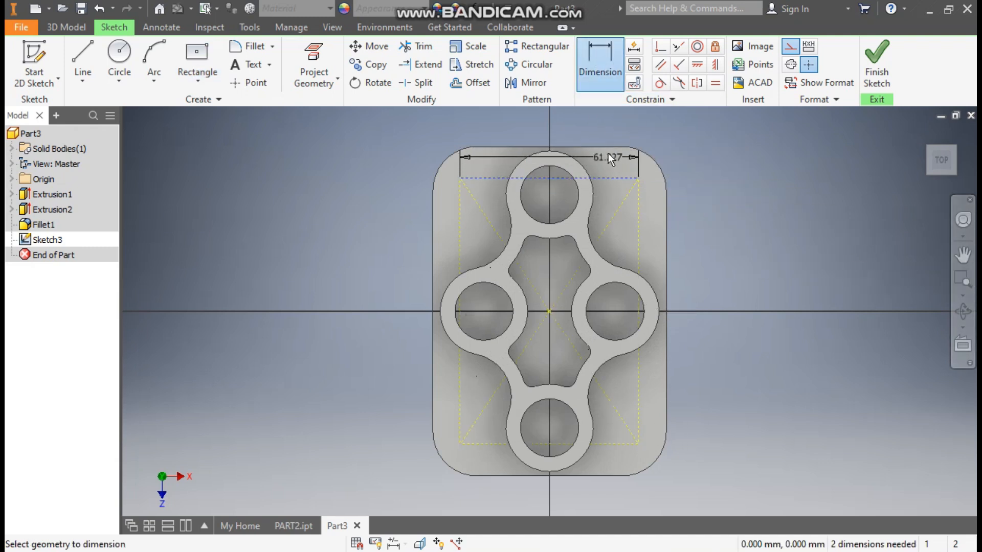
click(621, 155)
click(692, 155)
text(15)
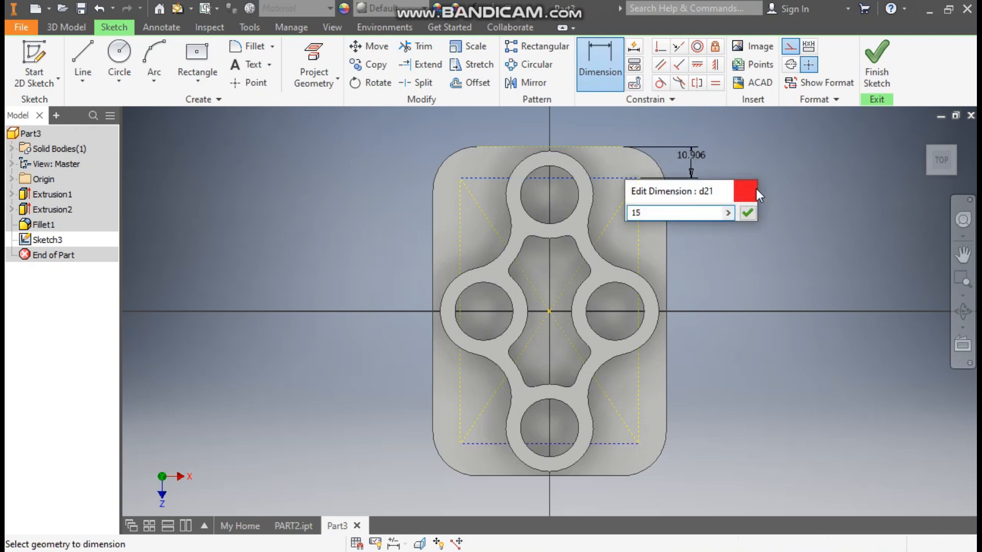
key(Return)
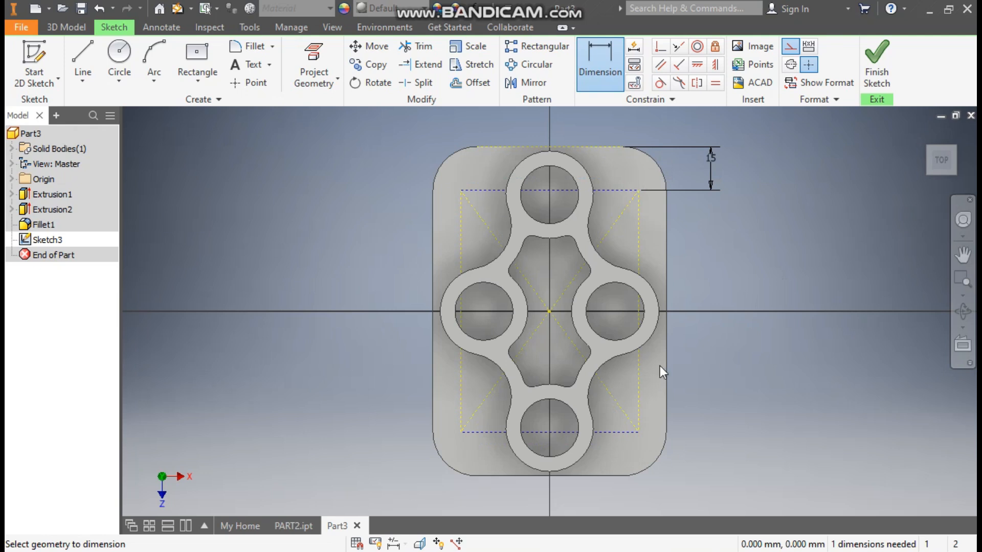
click(612, 191)
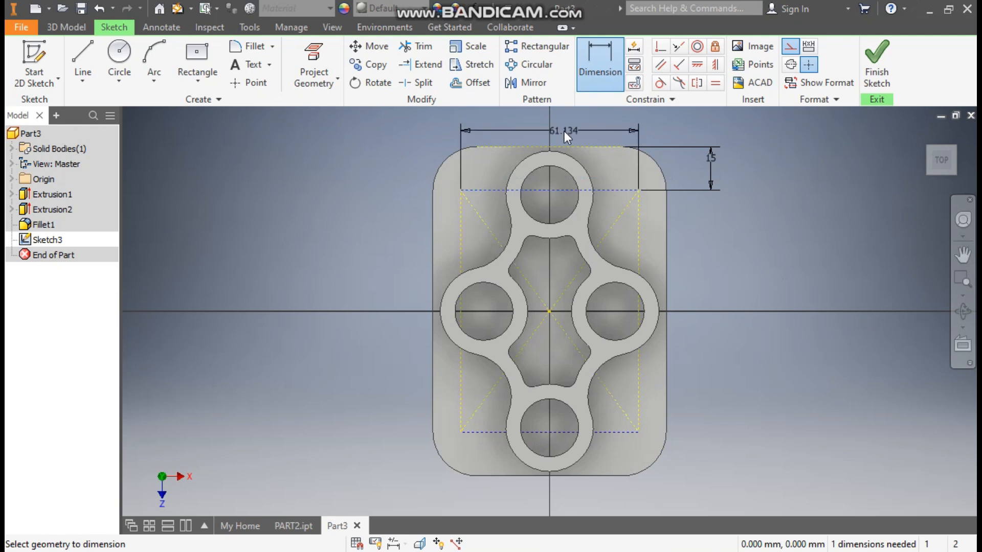
click(562, 130)
text(50)
key(Return)
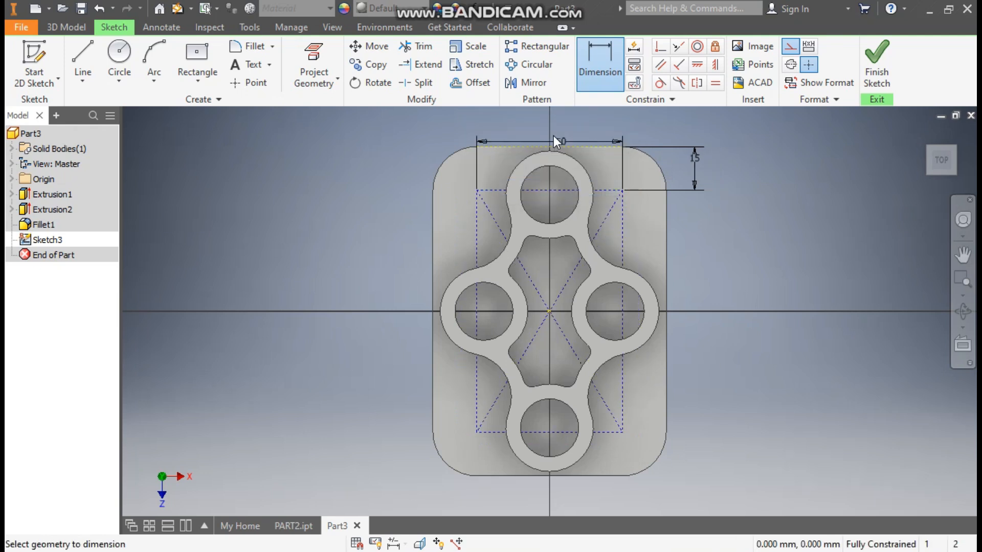
Step: Place points at the rectangle's four corners and finish the sketch
click(249, 82)
click(477, 191)
click(623, 190)
click(622, 432)
click(476, 432)
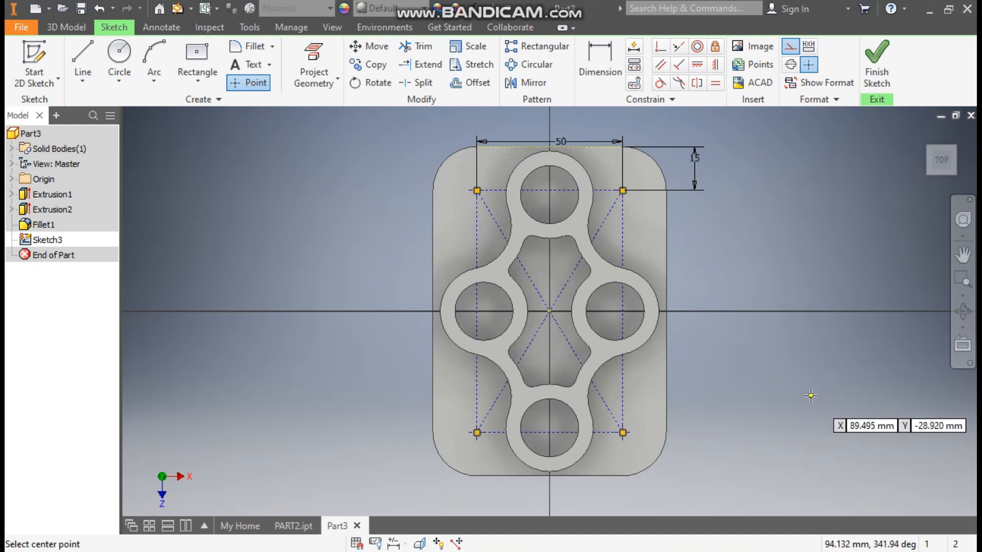
click(877, 63)
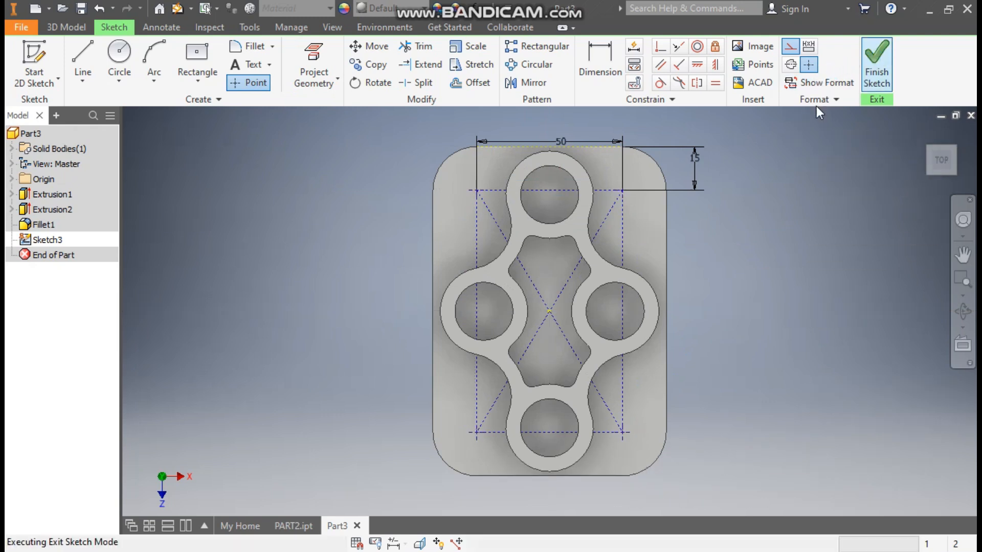
click(922, 134)
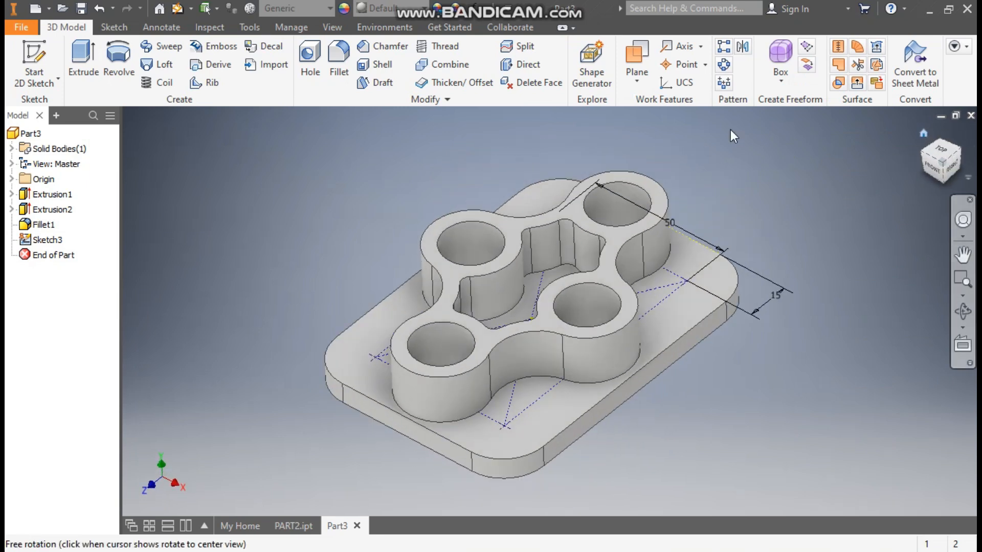
Step: Create four 10 mm diameter holes at the Sketch3 corner points
click(309, 66)
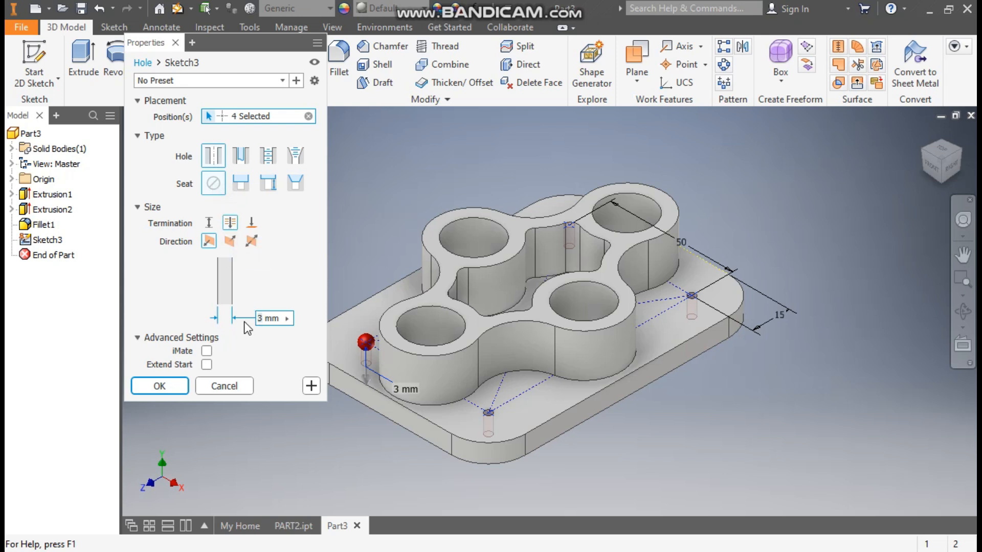
text(10)
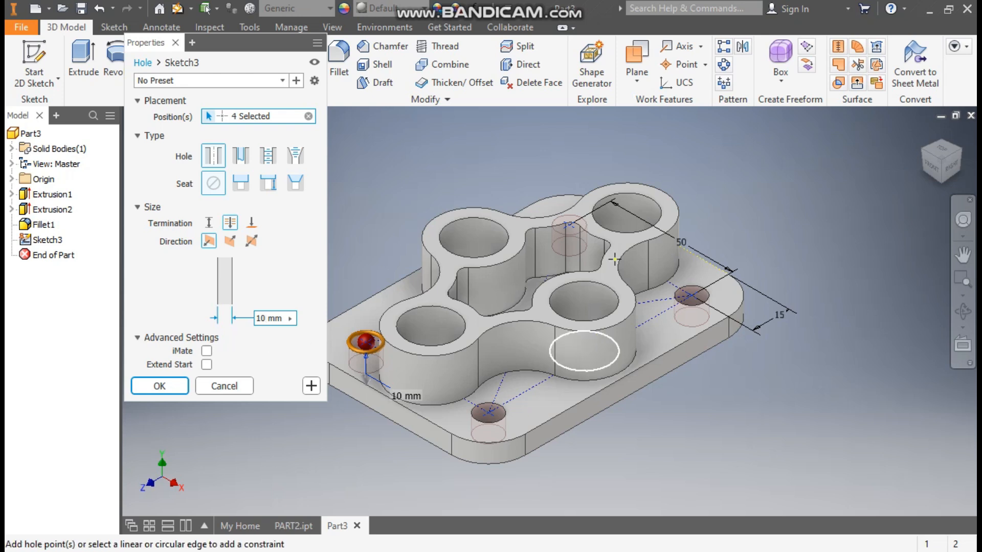
drag(943, 156, 900, 185)
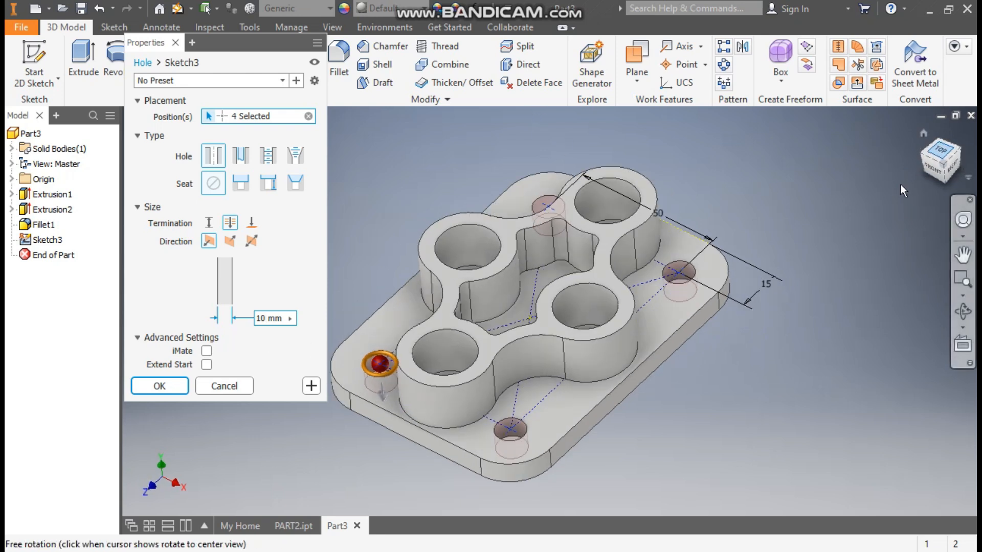
click(941, 149)
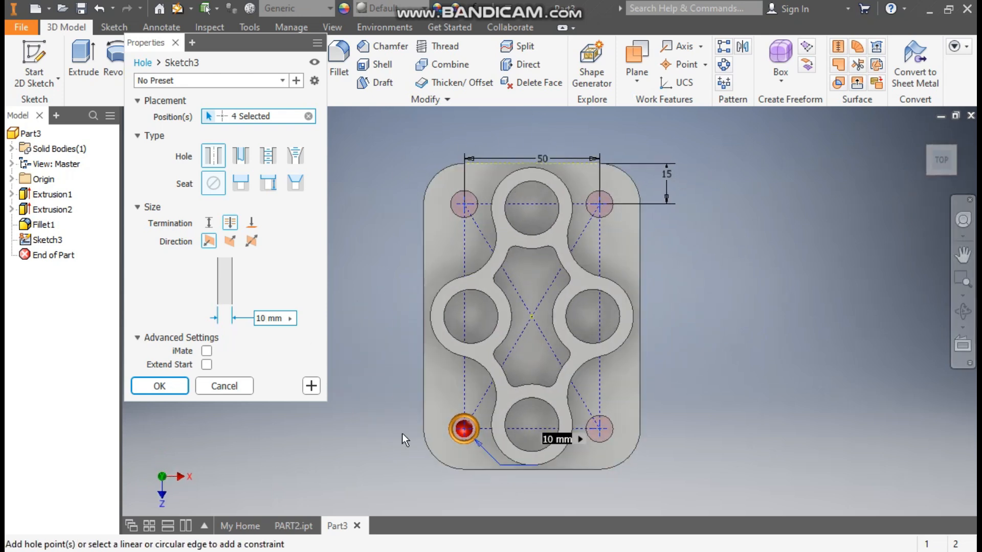
click(142, 389)
click(922, 132)
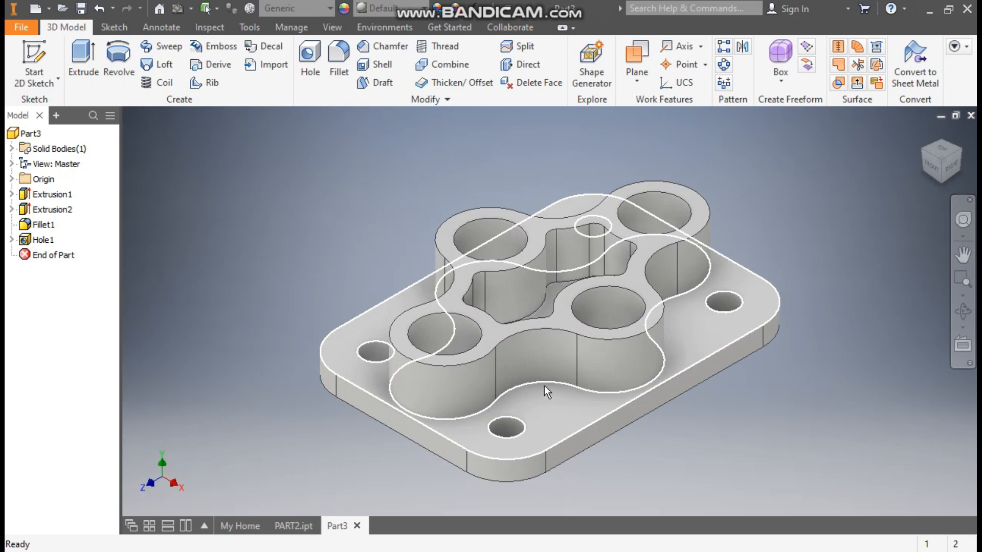
Step: Fillet the eight edges at the base of the lobed boss with radius 1
click(542, 384)
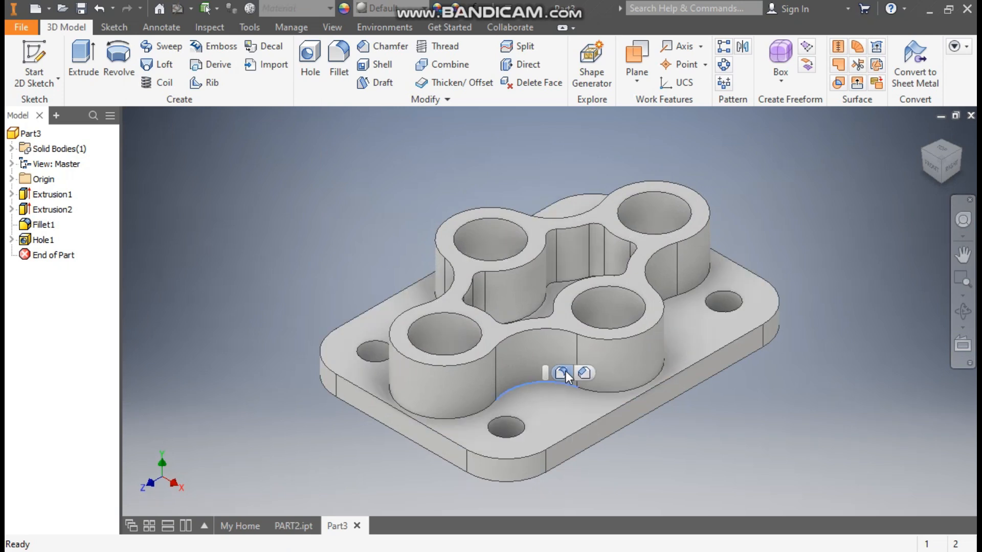
click(565, 371)
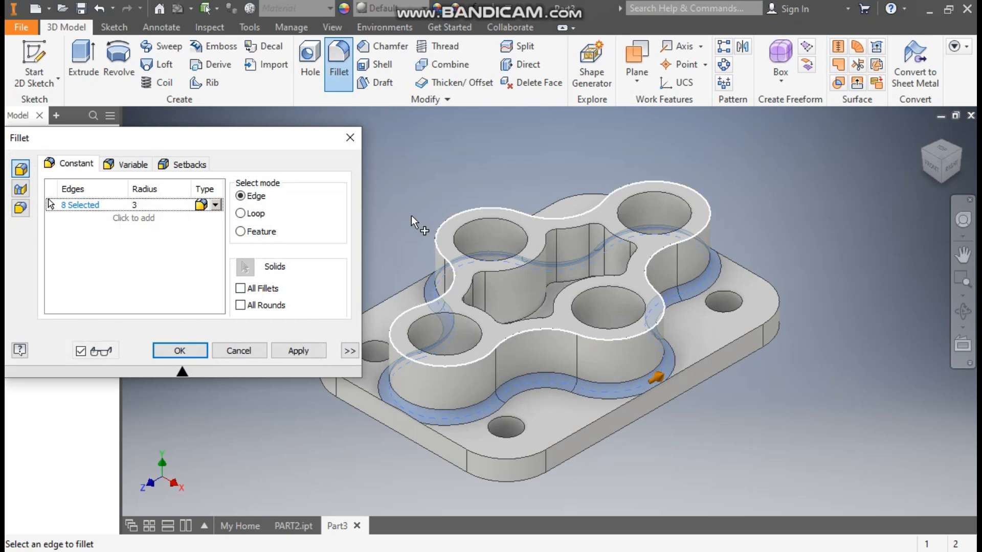
click(174, 205)
text(1)
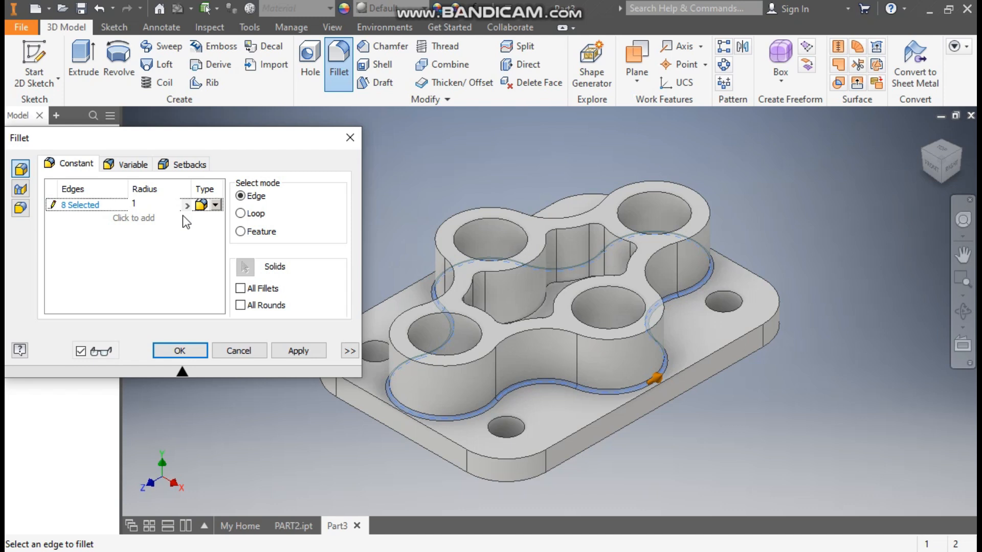
click(180, 351)
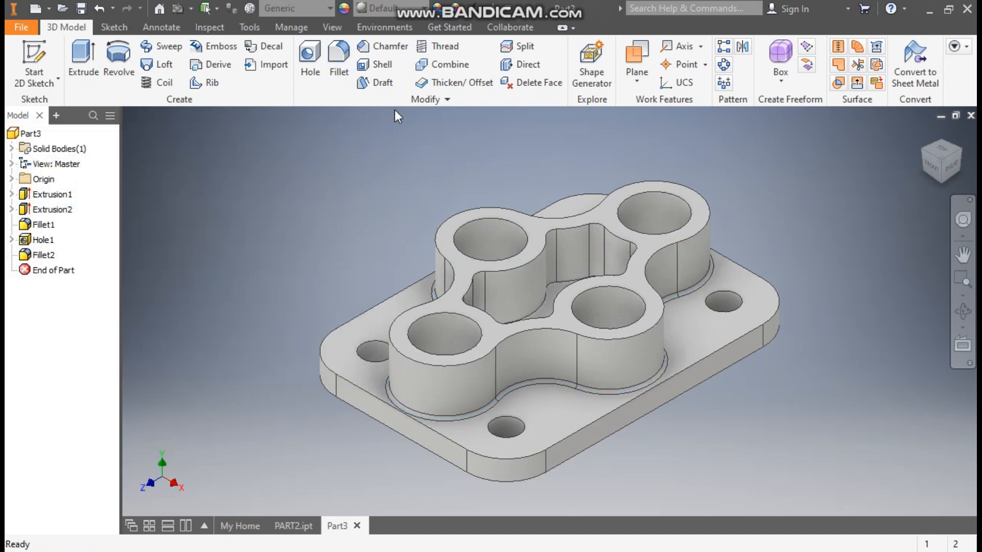
Step: Choose Magenta from the Quick Access appearance list for the whole part
click(388, 8)
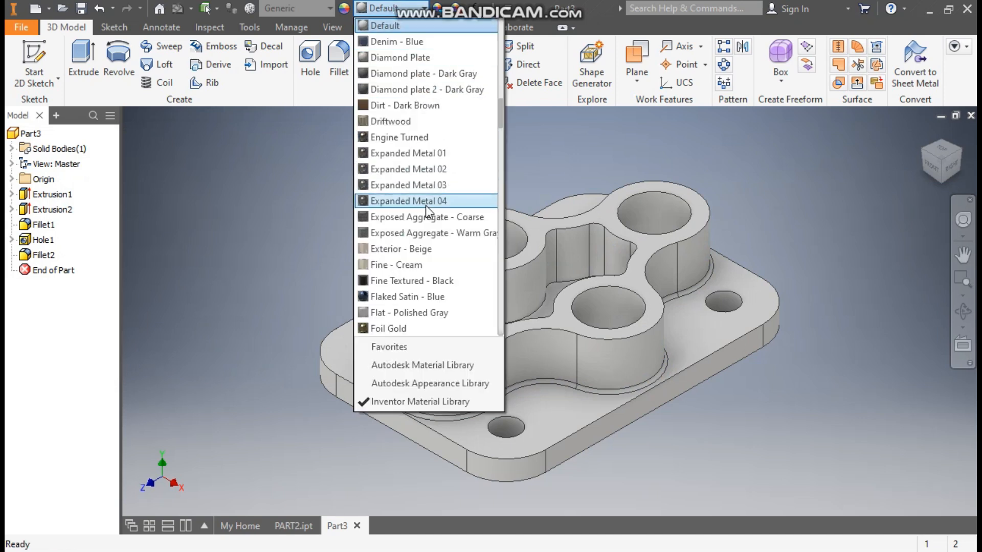
scroll(425, 204, down, 10)
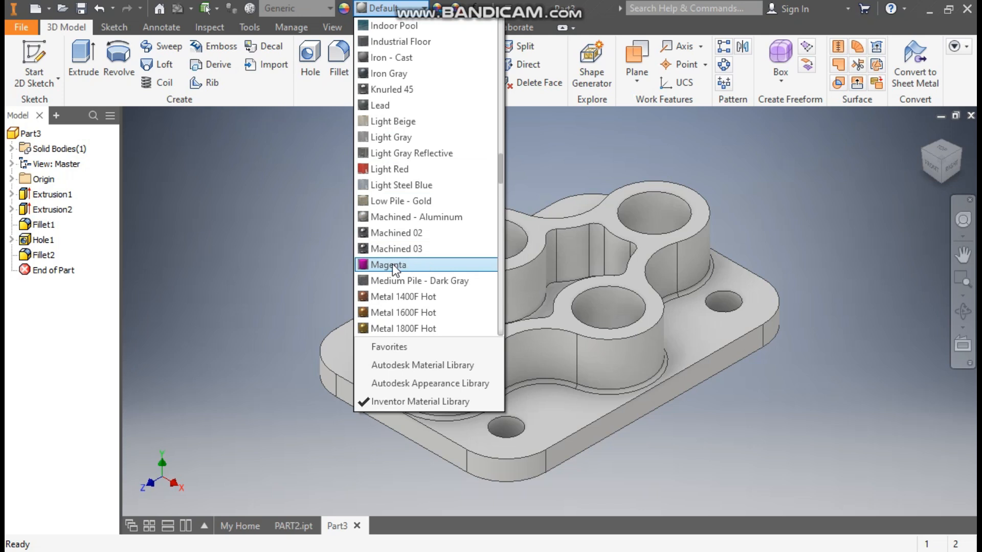
click(391, 264)
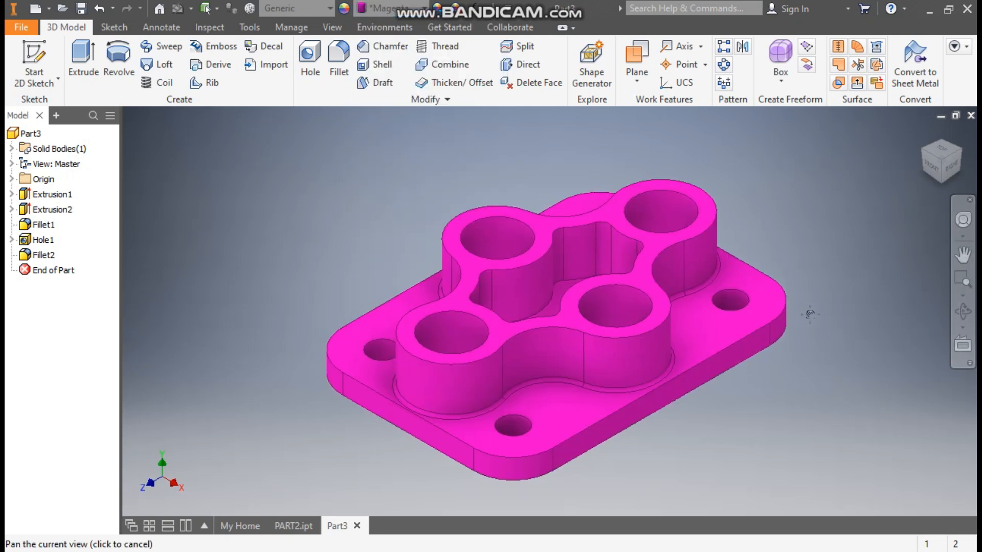
scroll(817, 299, down, 2)
scroll(817, 300, up, 1)
middle_drag(817, 300, 782, 313)
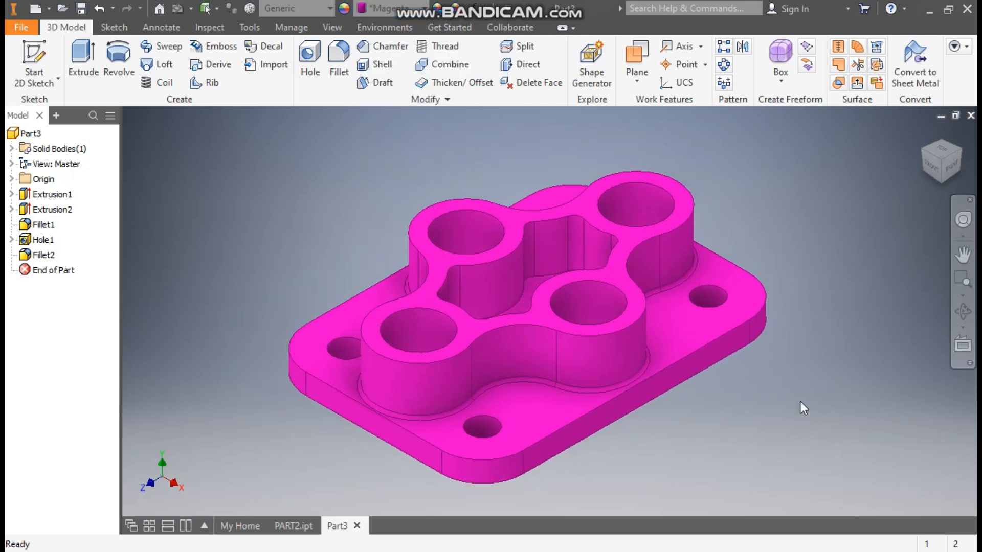